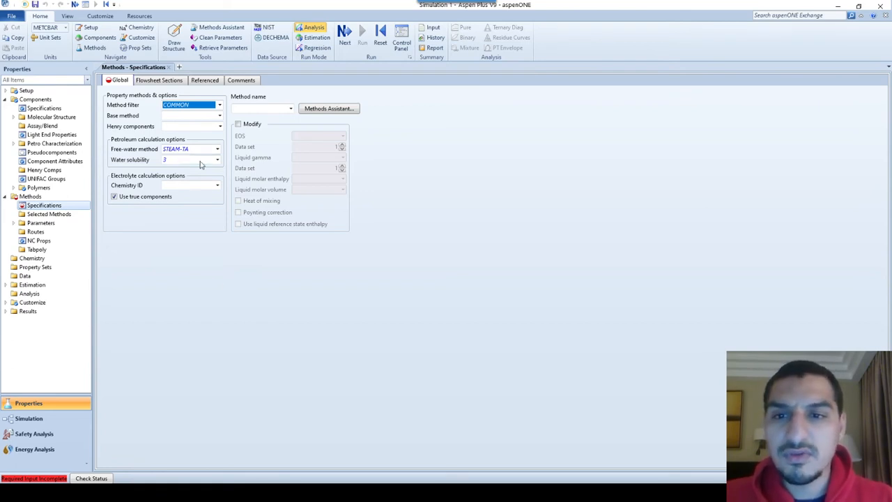
Set the property method filter to WATER and the base method to STEAMNBS
left_click(219, 116)
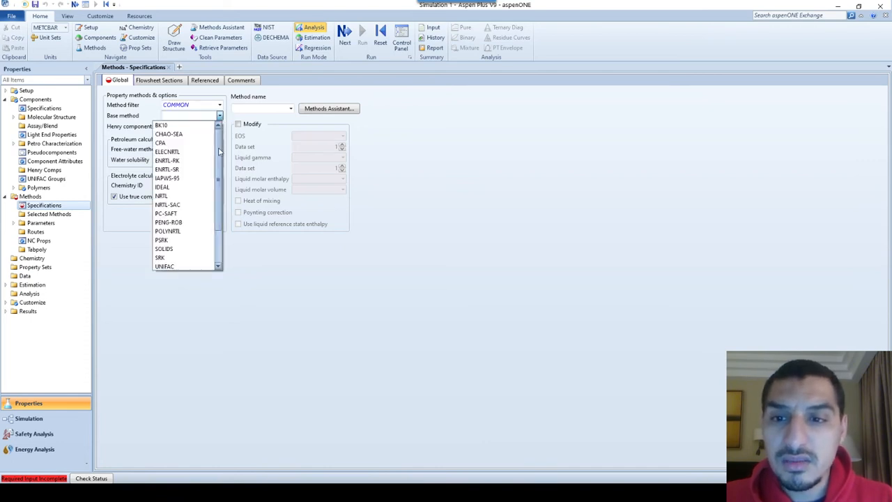
mouse_move(219, 146)
left_mouse_down()
mouse_move(221, 198)
mouse_move(223, 136)
left_mouse_up()
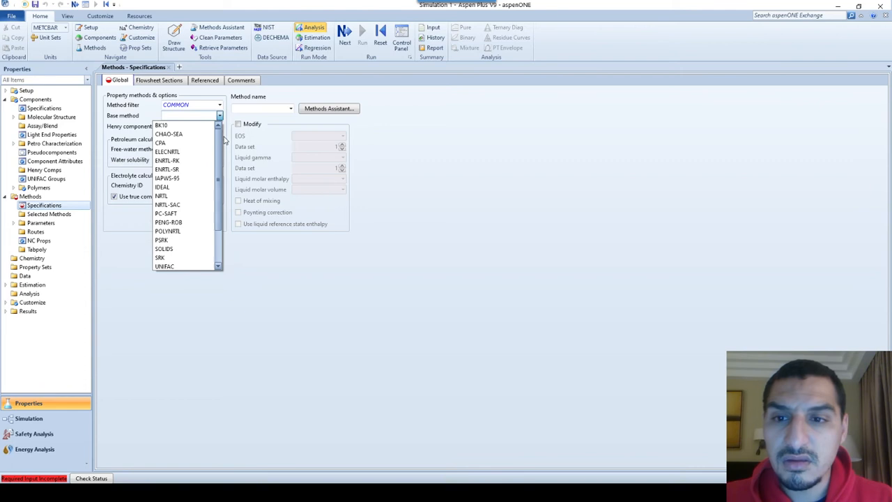
left_click(224, 135)
left_click(220, 106)
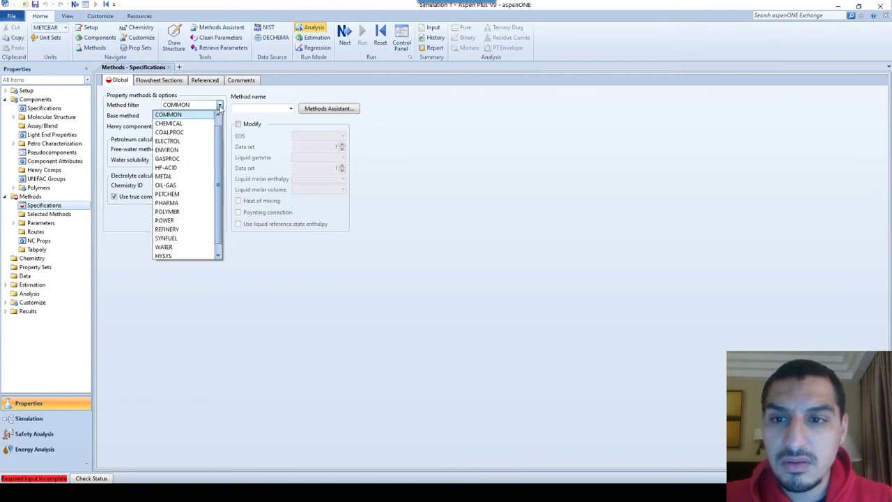
left_click_drag(220, 143, 220, 176)
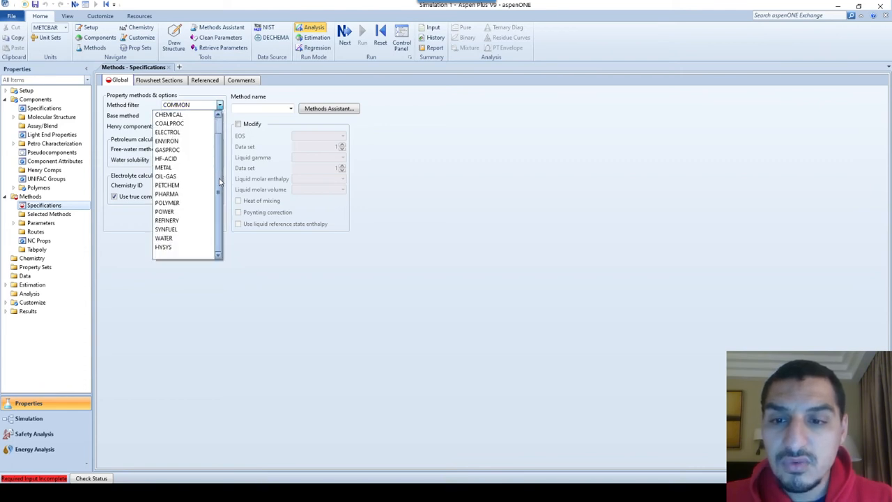
left_click(170, 239)
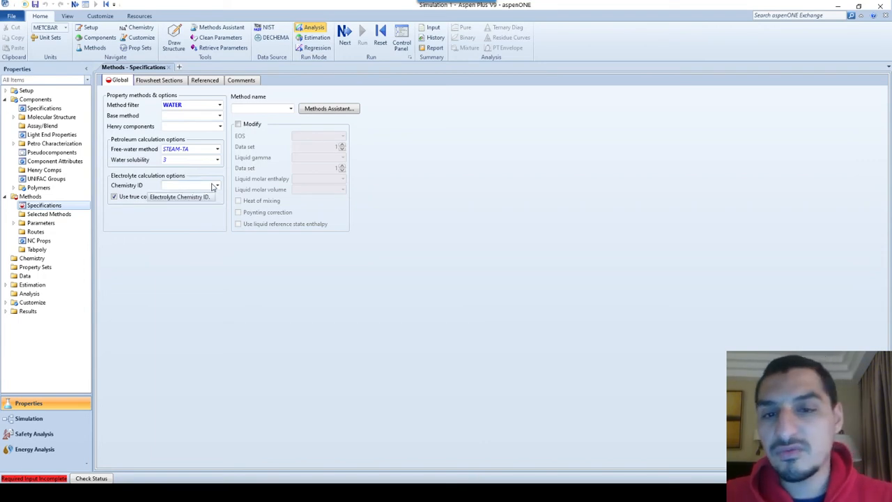
left_click(220, 116)
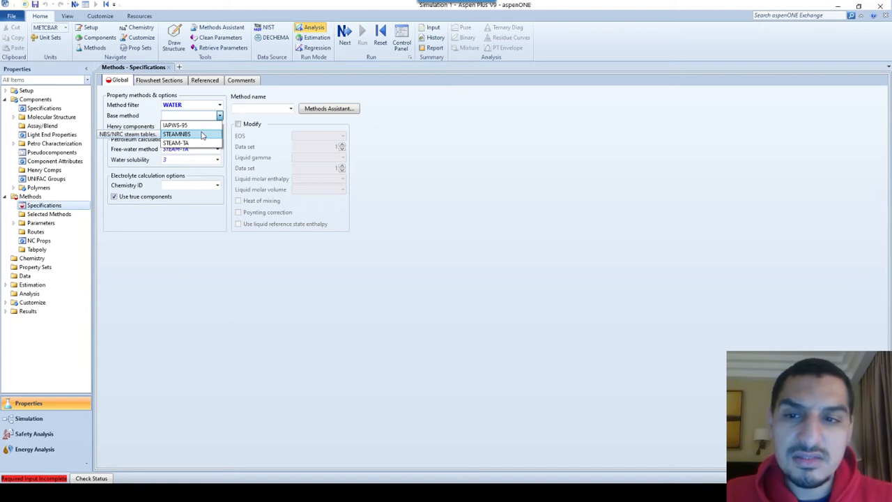
left_click(202, 135)
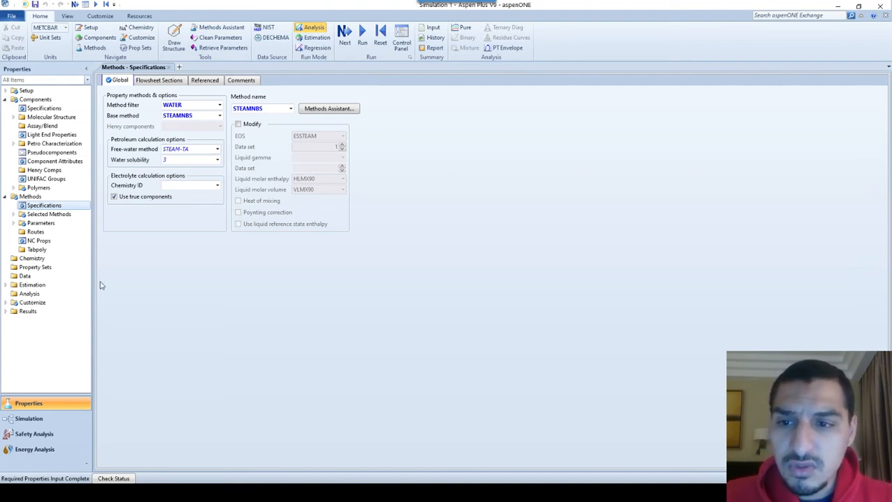
Switch to the Simulation environment and place a material stream on the main flowsheet, named 1
left_click(42, 421)
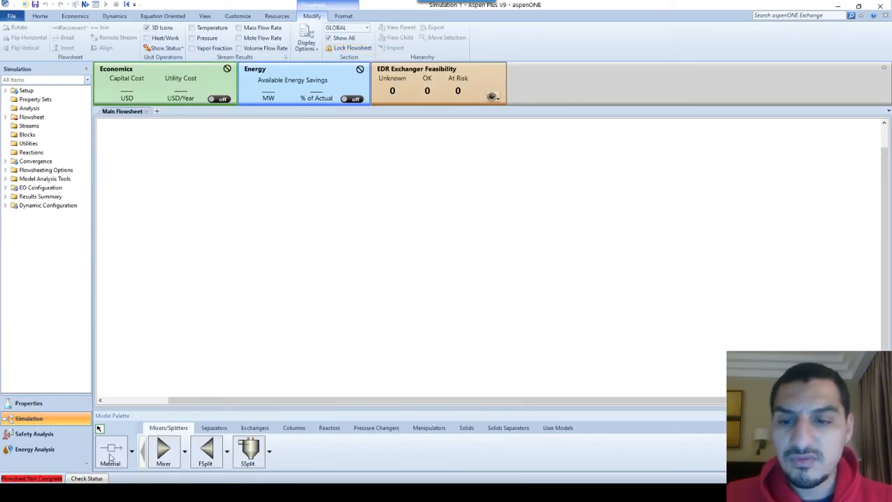
left_click(112, 452)
left_click(273, 201)
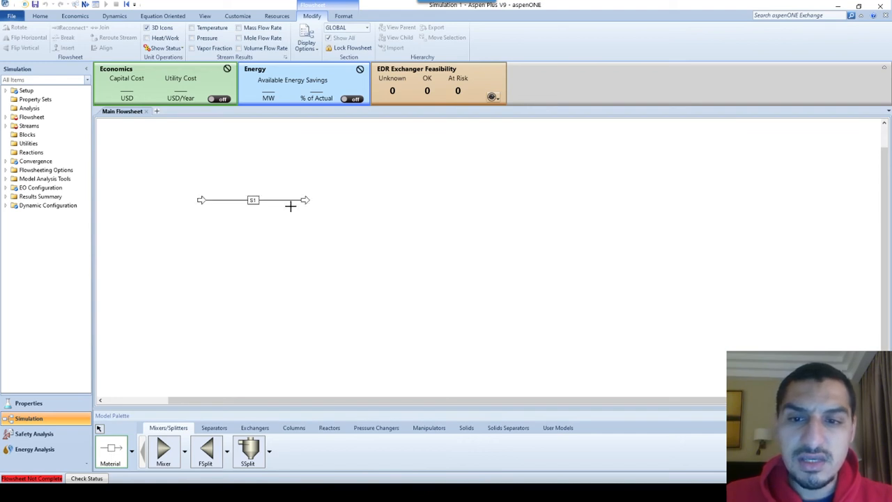
left_click(254, 201)
type("1")
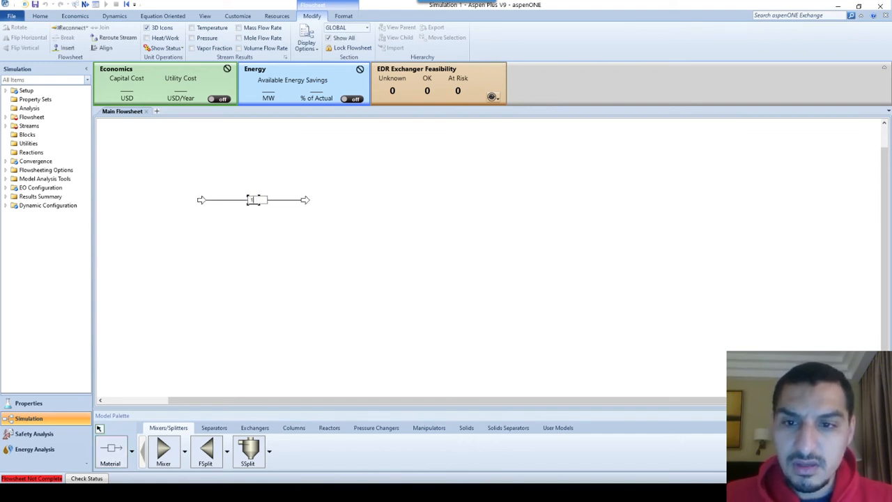
key("Return")
Open stream 1's input form and collapse the economics and energy dashboard, consulting the Feed Specifications slide for the feed data
double_click(268, 200)
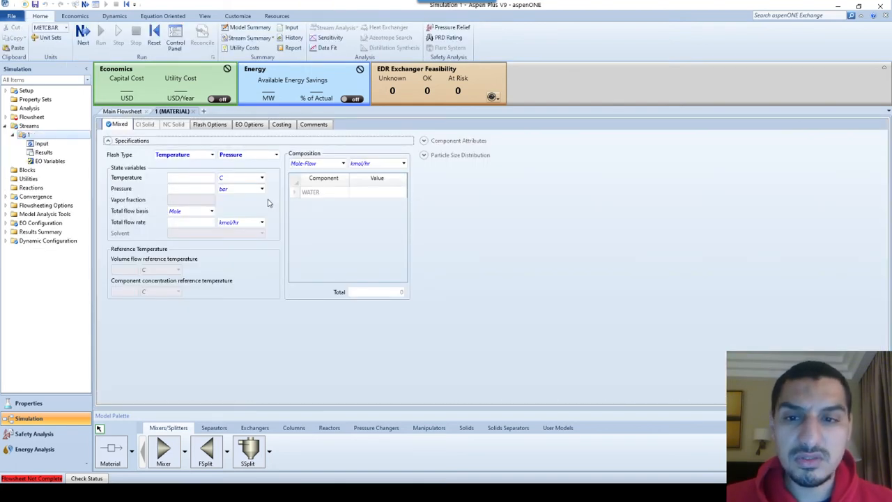
key("alt+Tab")
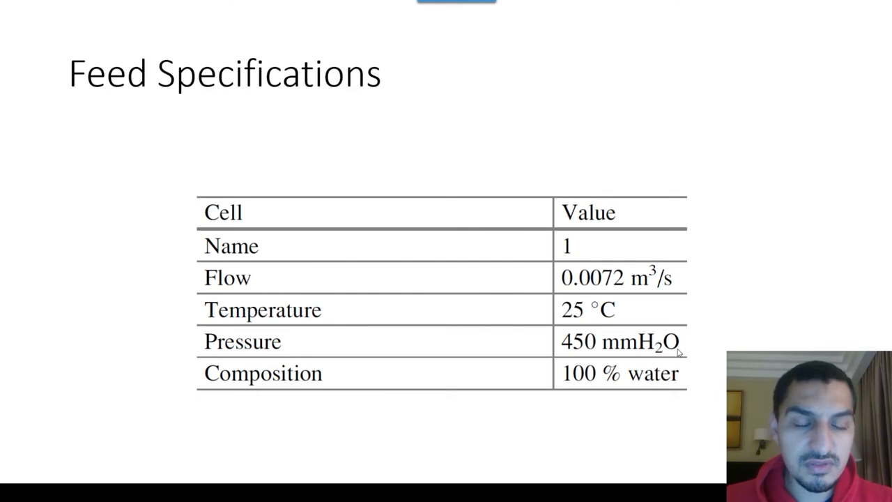
key("alt+Tab")
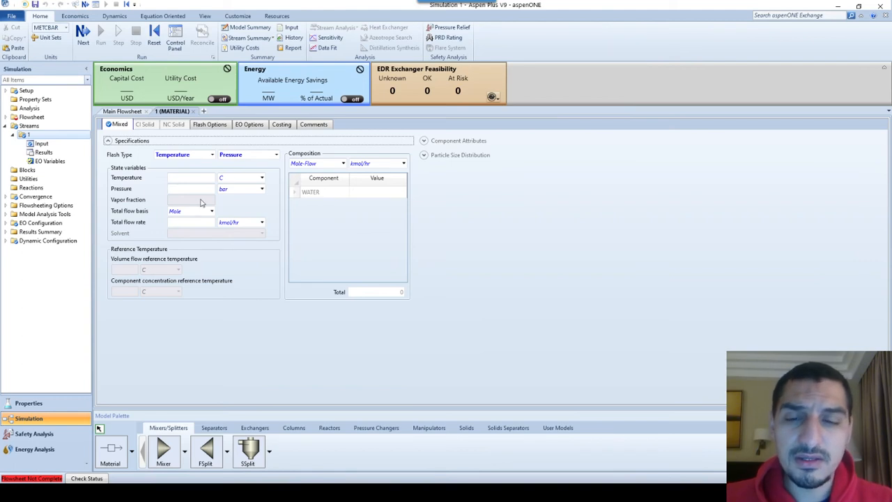
mouse_move(200, 202)
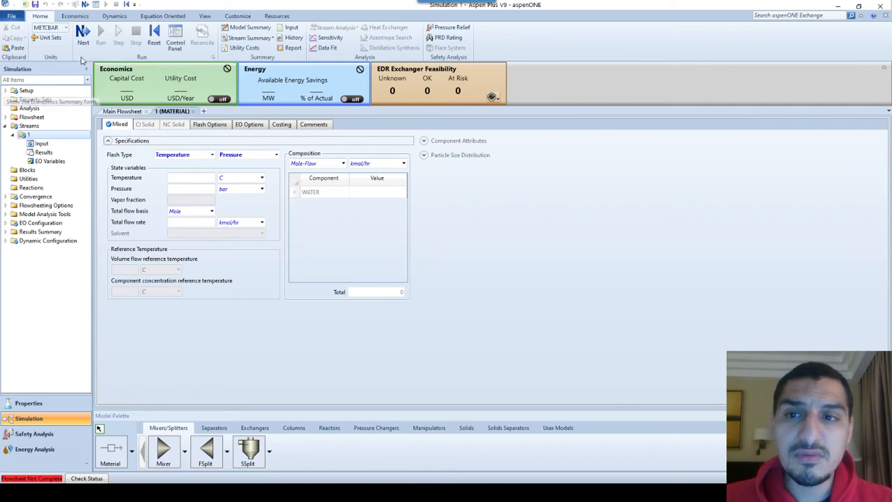
left_click(885, 68)
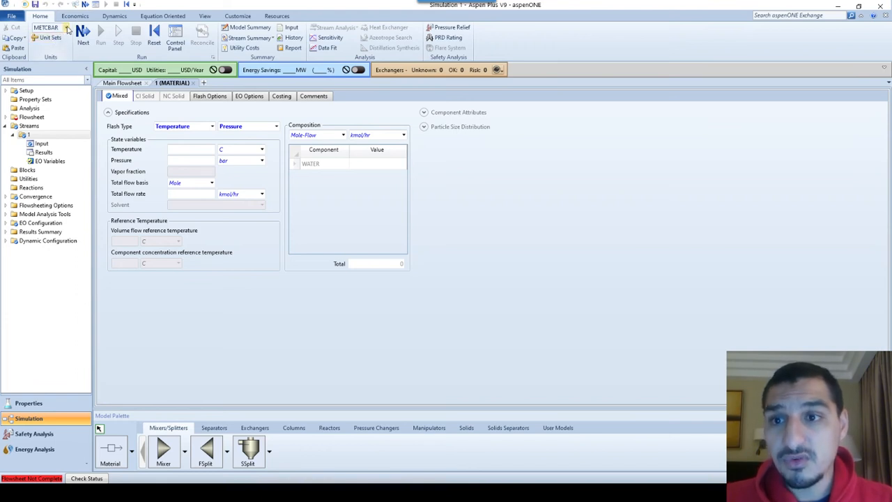
left_click(65, 28)
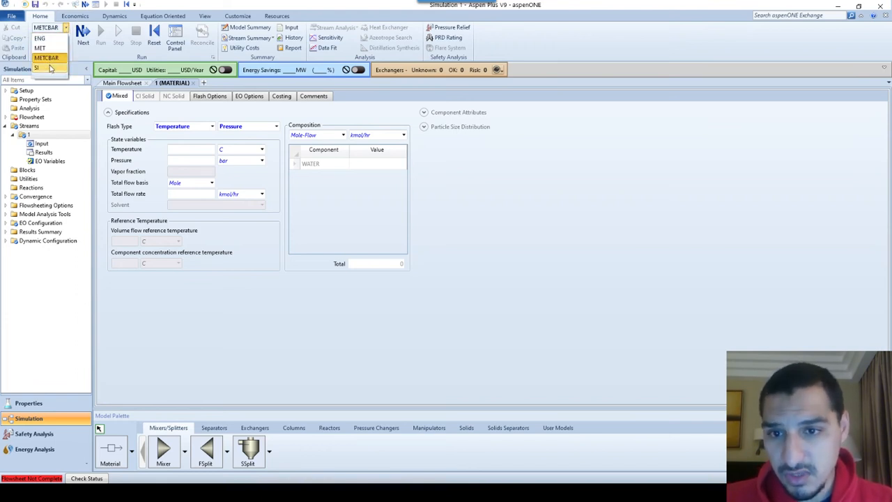
left_click(49, 68)
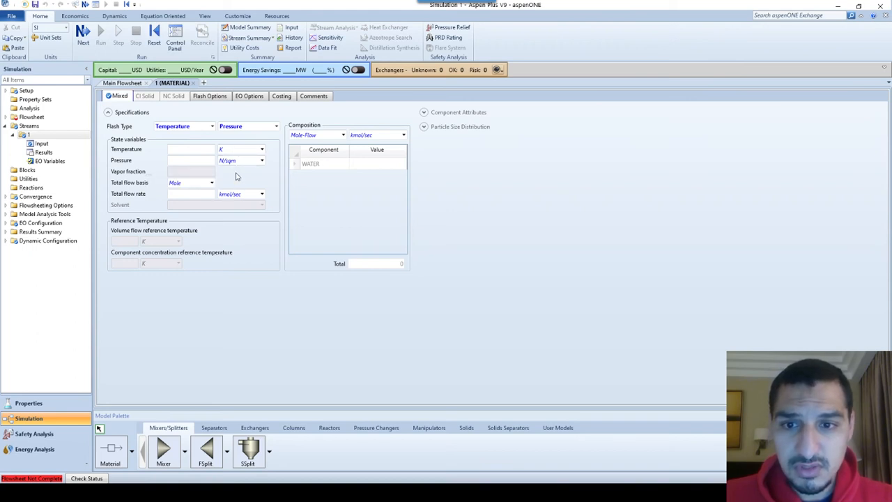
left_click(67, 32)
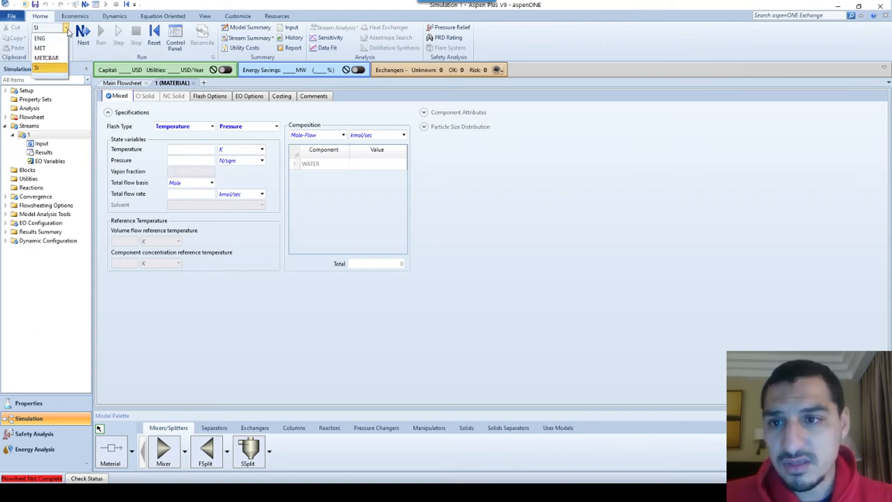
left_click(56, 60)
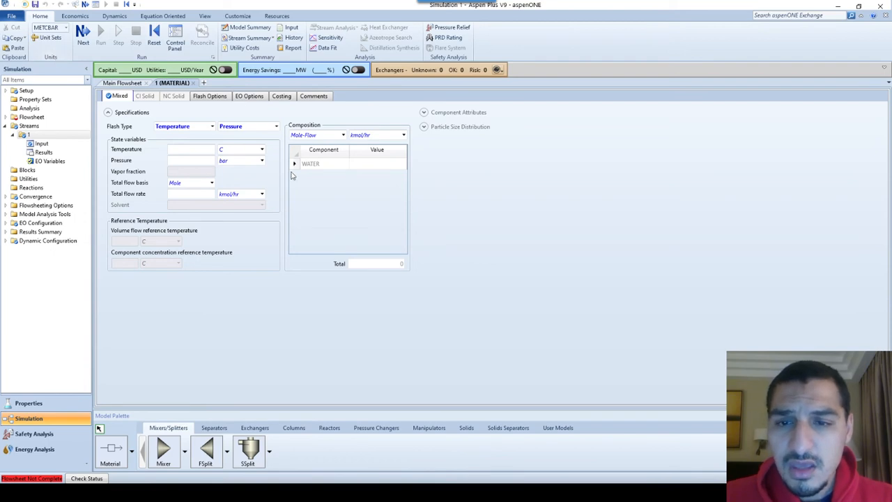
Set the total flow basis of stream 1 to Stdvol
left_click(211, 183)
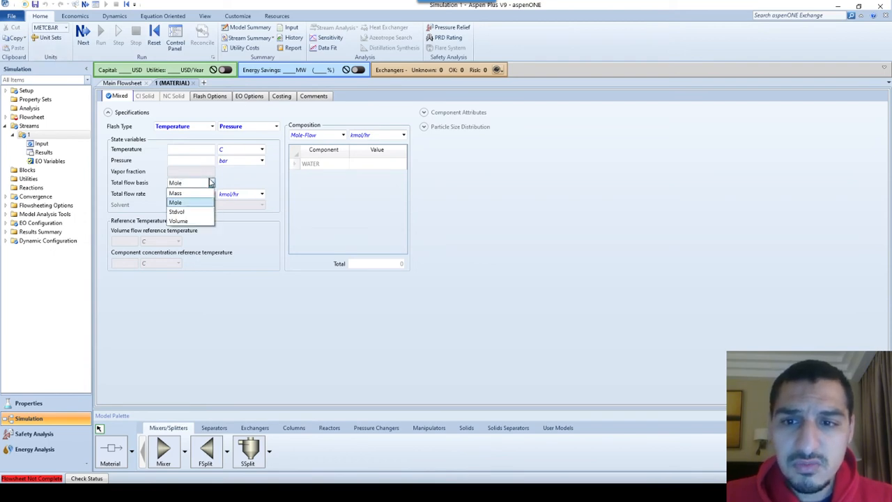
left_click(198, 212)
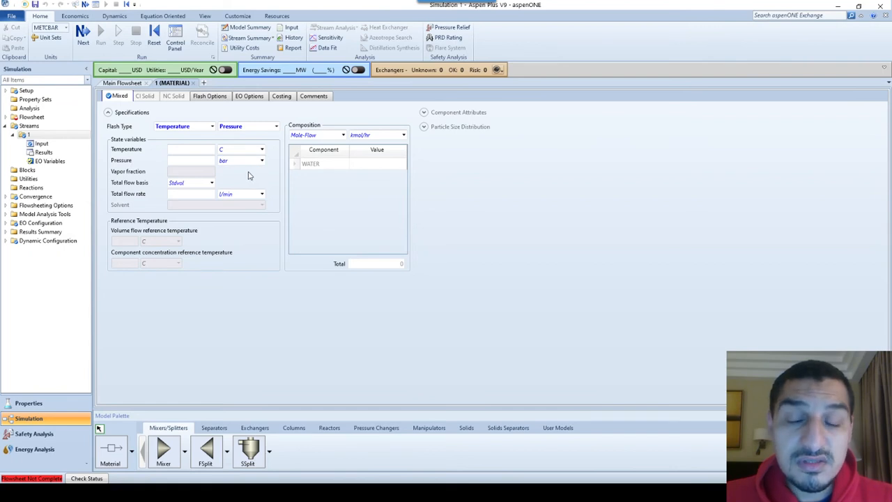
Create a new unit set with the ID NEW and copy its units from METCBAR
left_click(48, 38)
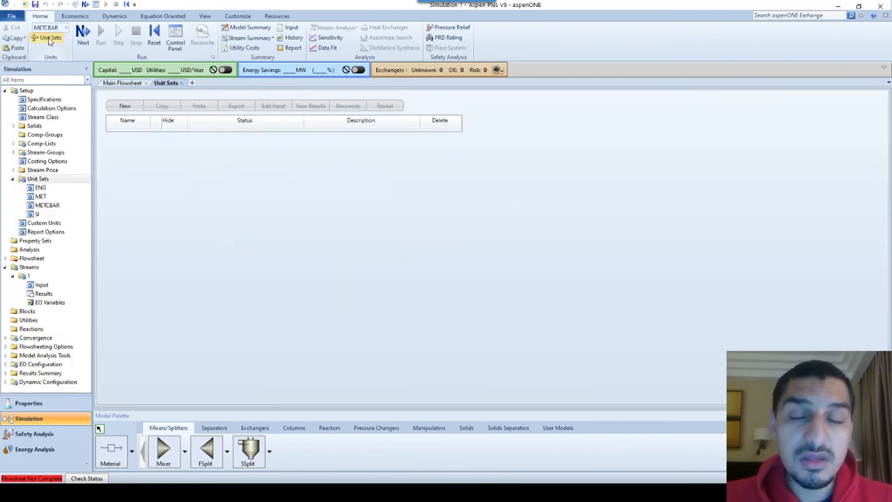
left_click(125, 106)
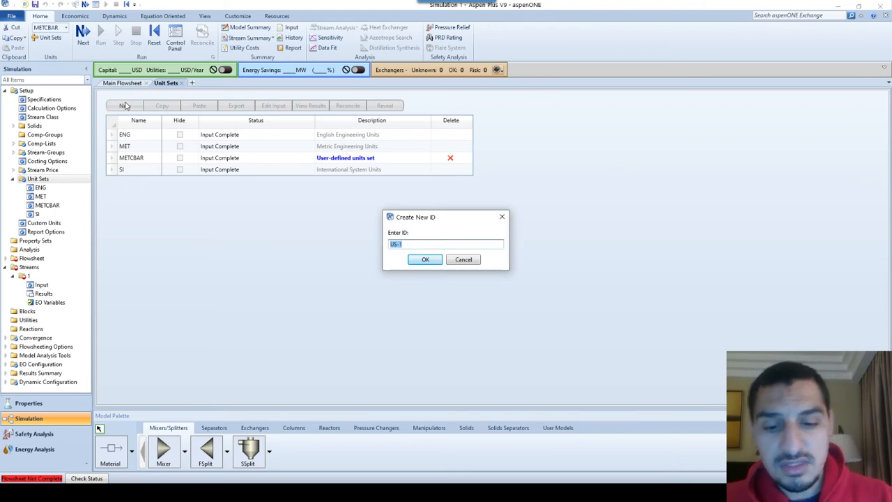
type("NEW")
key("Return")
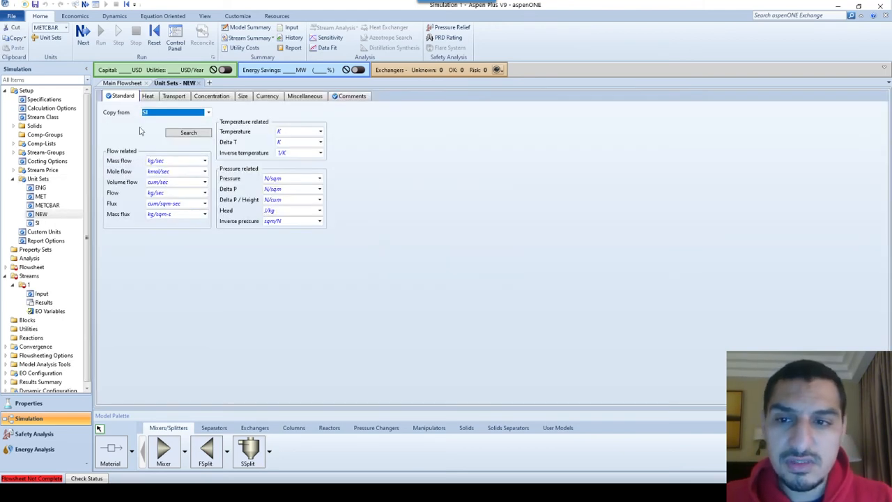
left_click(182, 113)
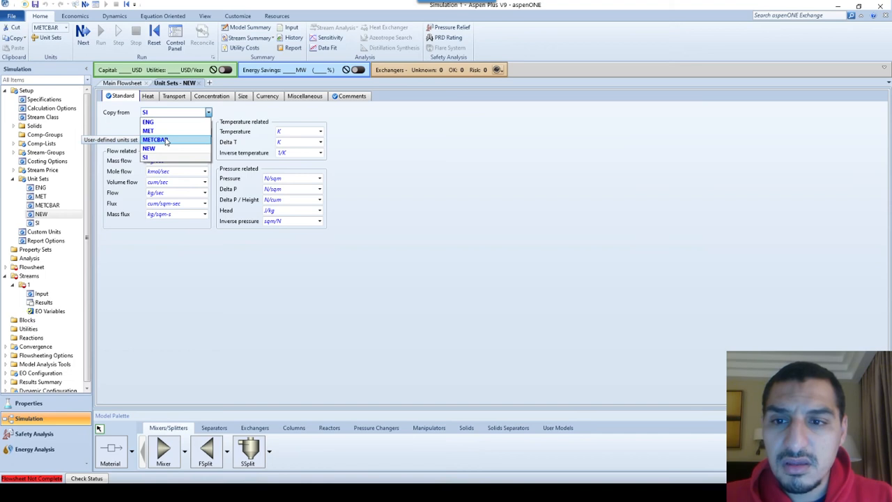
left_click(156, 140)
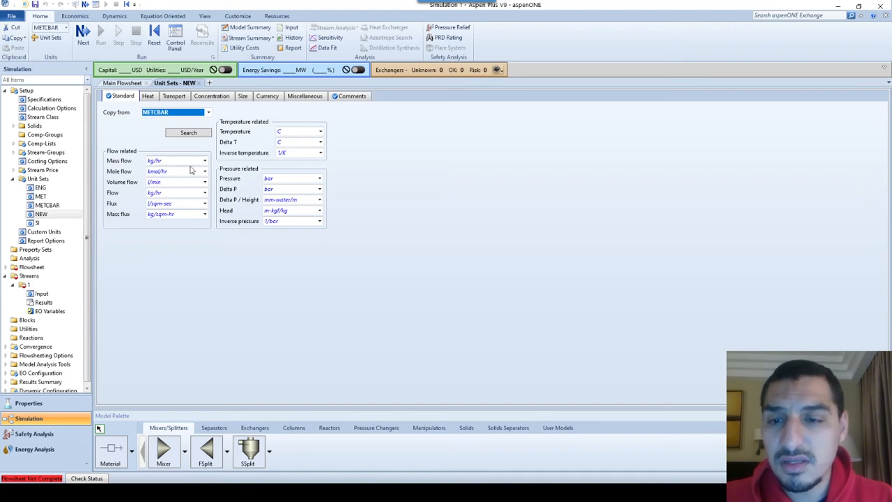
Check the pressure unit on the Feed Specifications slide and set both Pressure and Delta P in the NEW unit set to mm-water
key("alt+Tab")
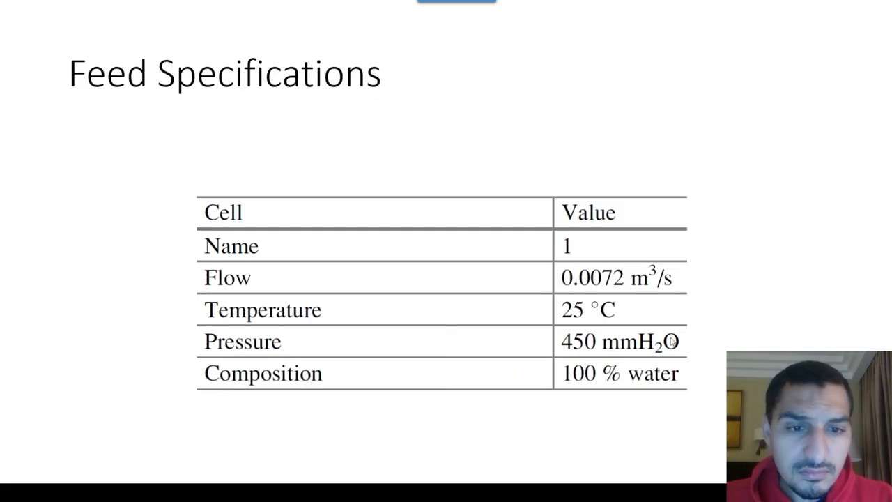
key("alt+Tab")
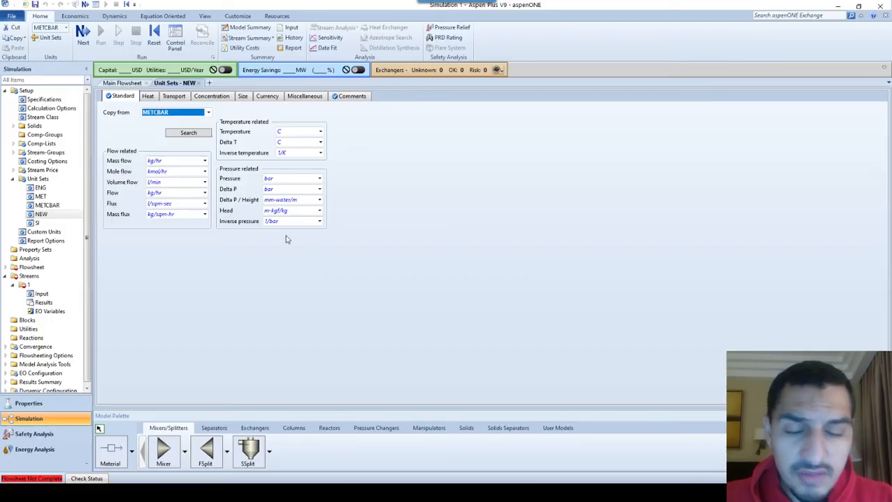
left_click(319, 179)
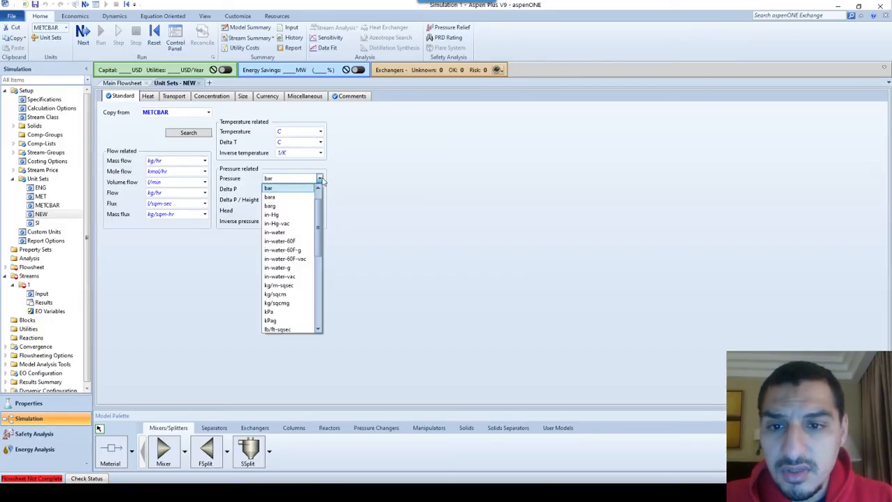
left_click_drag(320, 210, 318, 283)
left_click(278, 215)
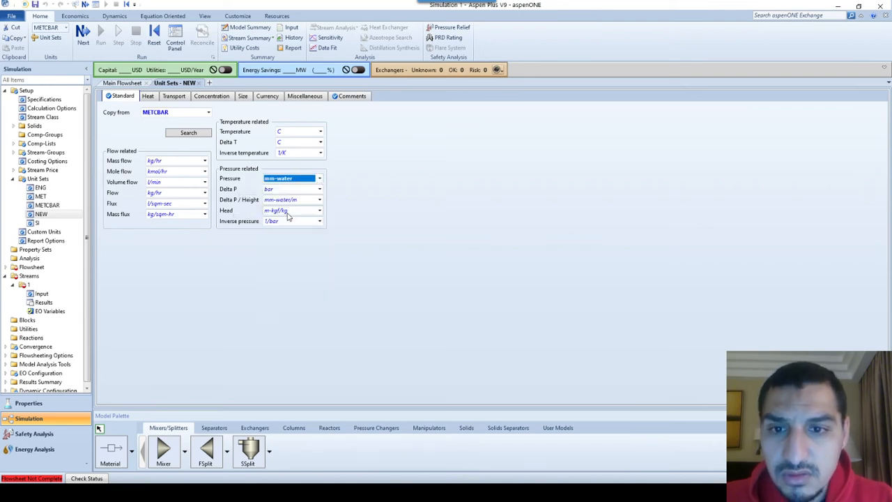
left_click(319, 189)
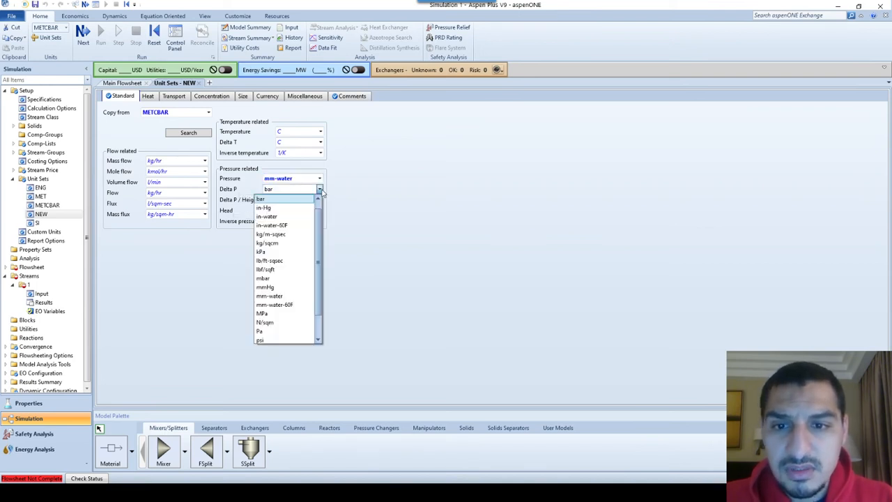
type("mm")
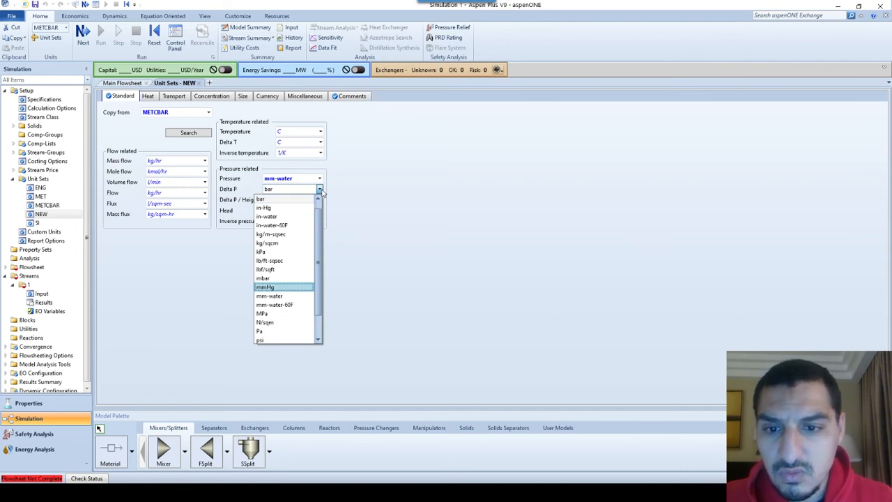
key("Down")
key("Return")
left_click(328, 247)
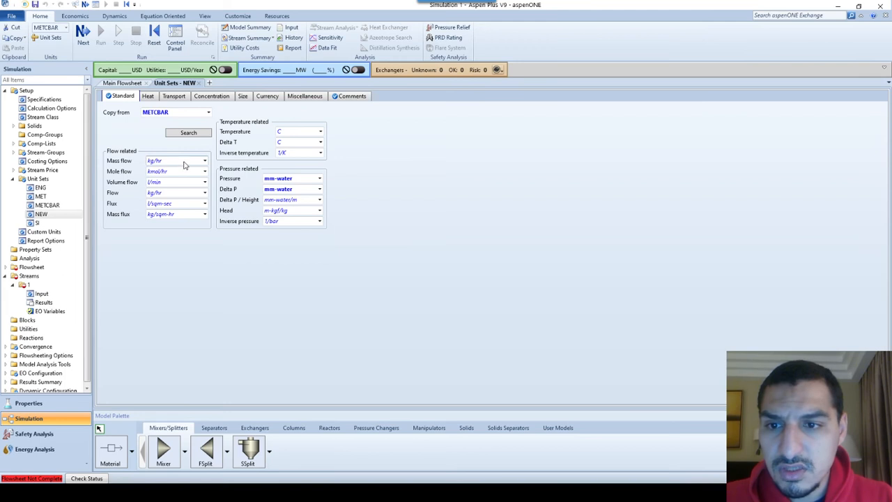
Check the flow unit on the Feed Specifications slide, set Volume flow in the NEW unit set to cum/sec and close the form
key("alt+Tab")
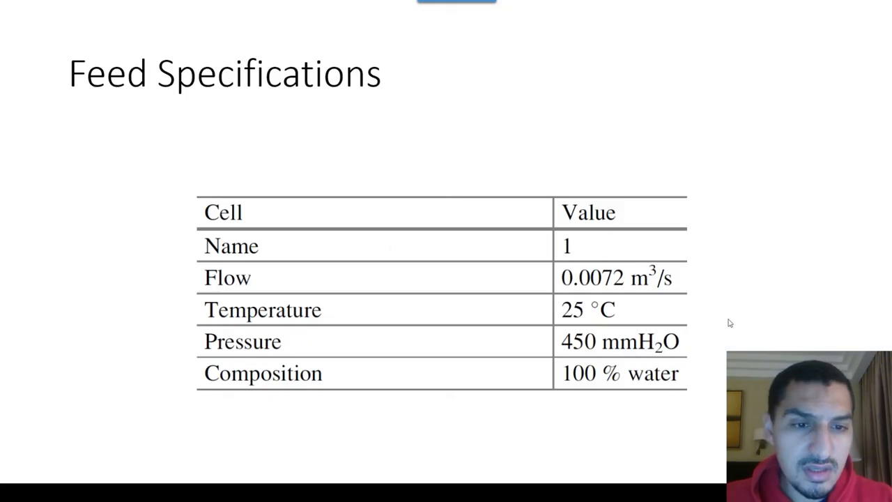
key("alt+Tab")
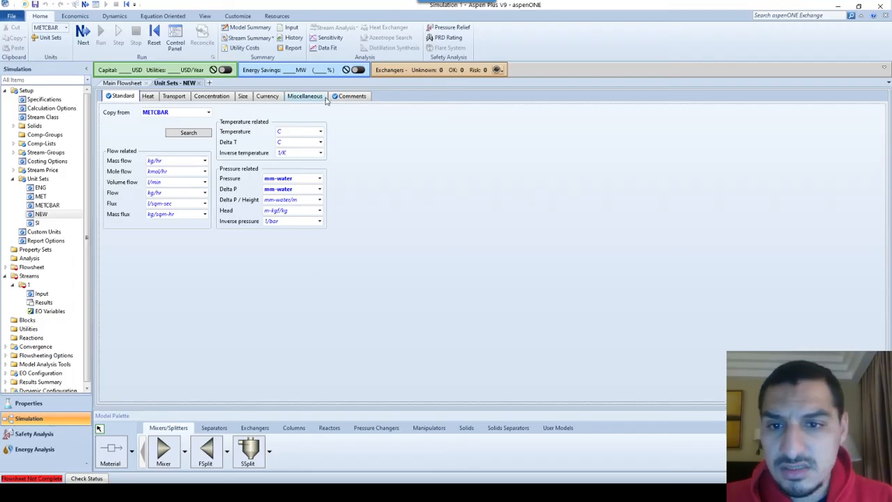
left_click(180, 182)
key("alt+Tab")
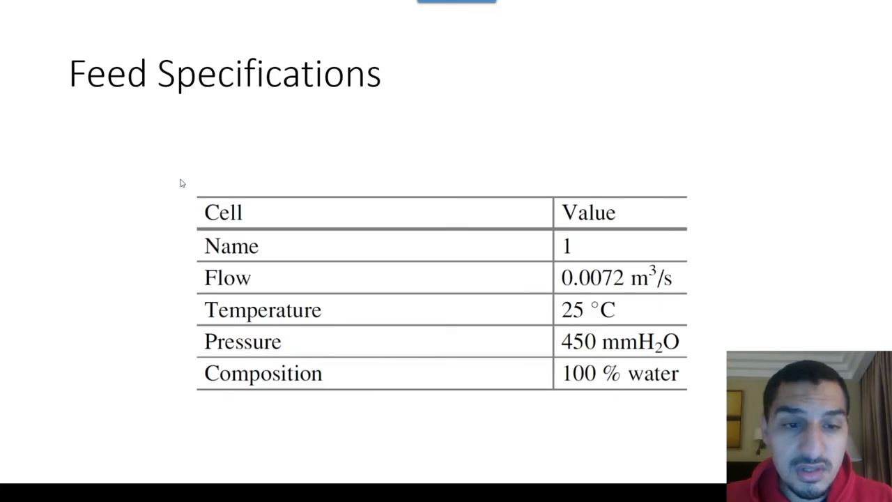
key("alt+Tab")
left_click(180, 182)
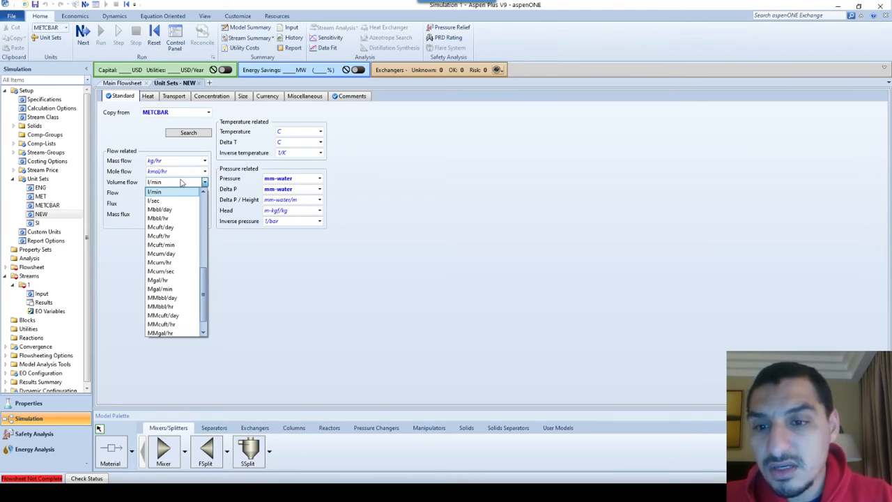
scroll(181, 182, "up", 6)
key("Down")
key("Down")
key("Down")
key("Down")
key("Down")
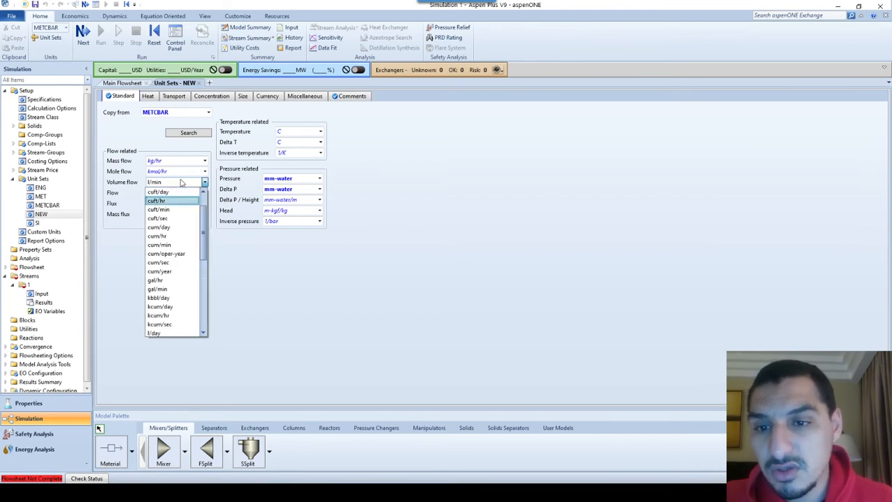
key("Up")
key("Up")
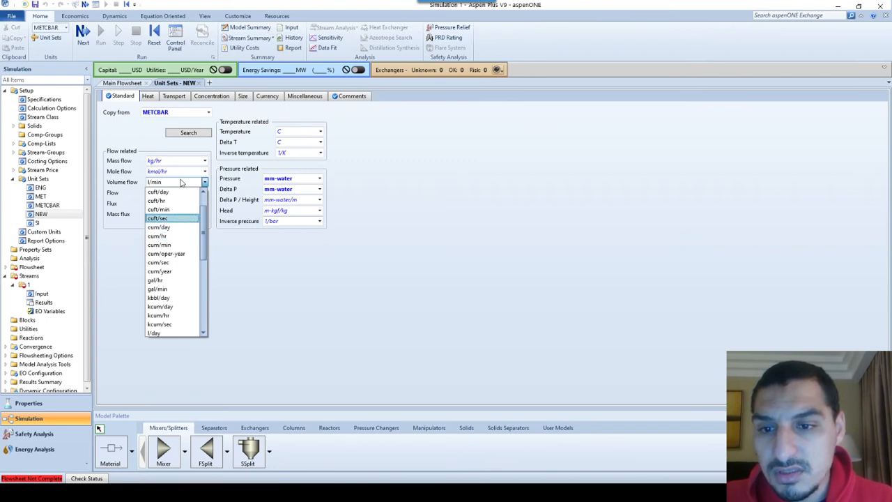
key("Down")
key("Down")
key("Down")
key("Down")
key("Down")
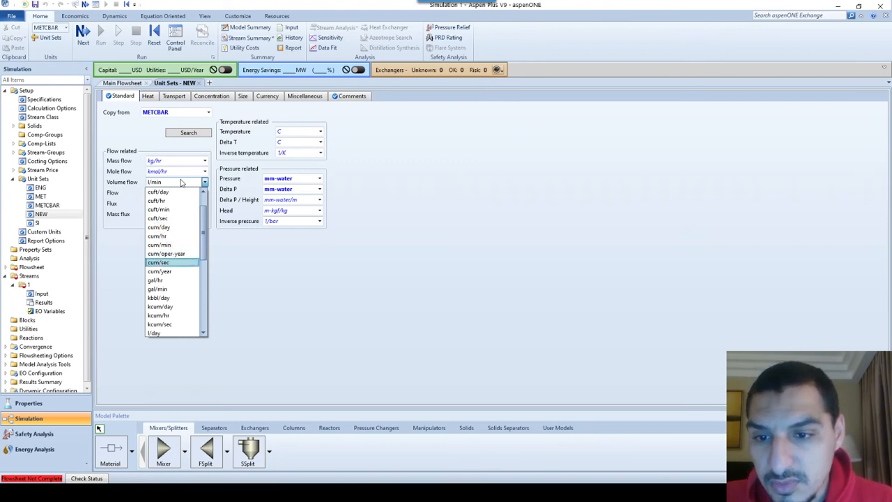
key("Return")
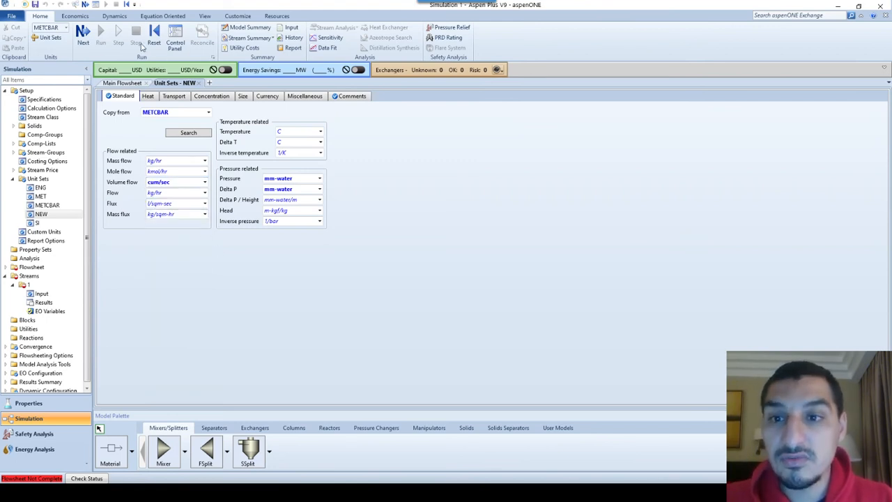
left_click(199, 83)
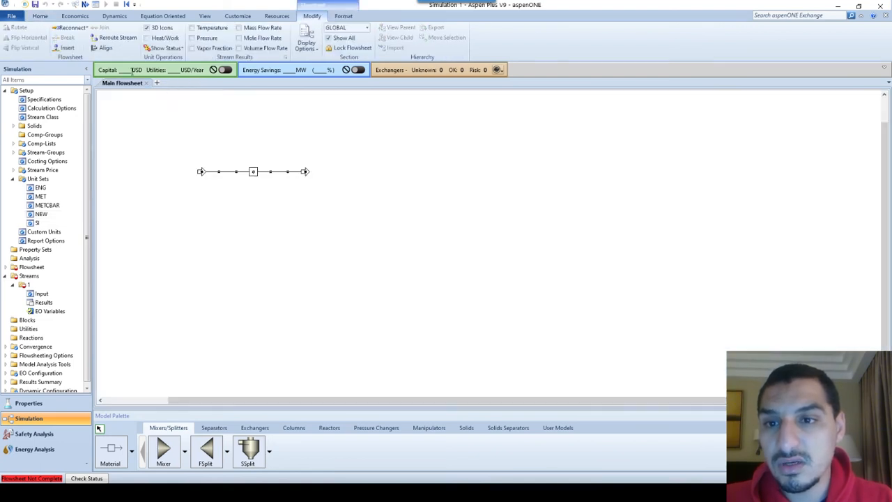
Make NEW the active unit set for the simulation
left_click(40, 15)
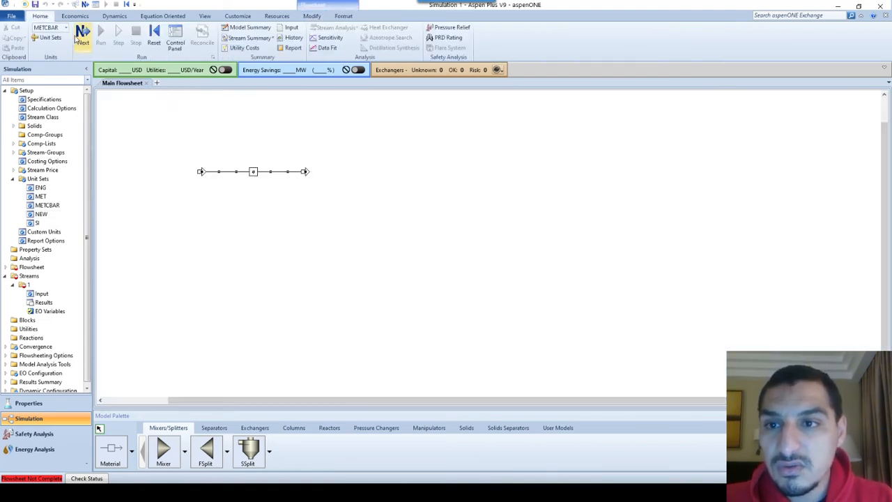
left_click(65, 28)
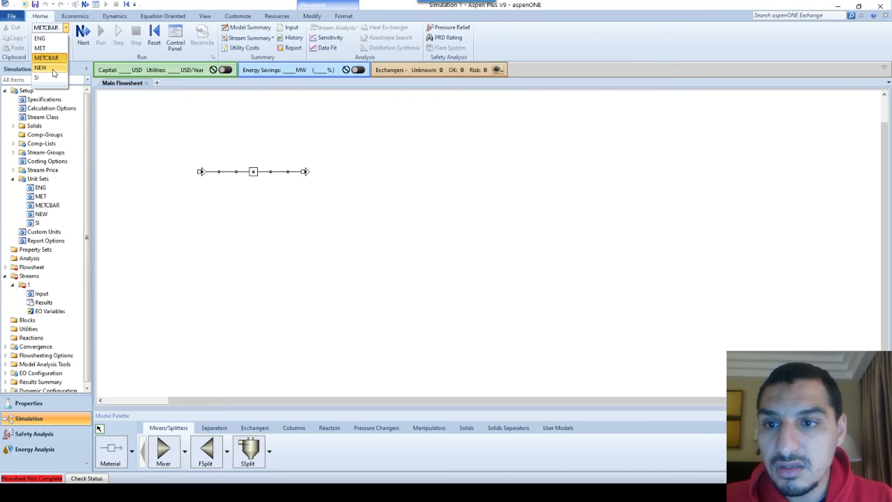
left_click(42, 68)
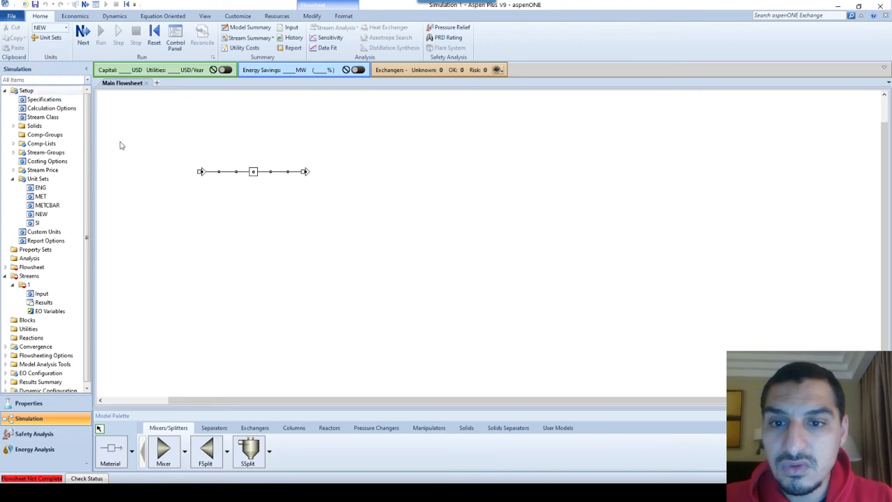
Open stream 1's input form, try the Stdvol total flow basis and check the units offered for the total flow rate
double_click(223, 172)
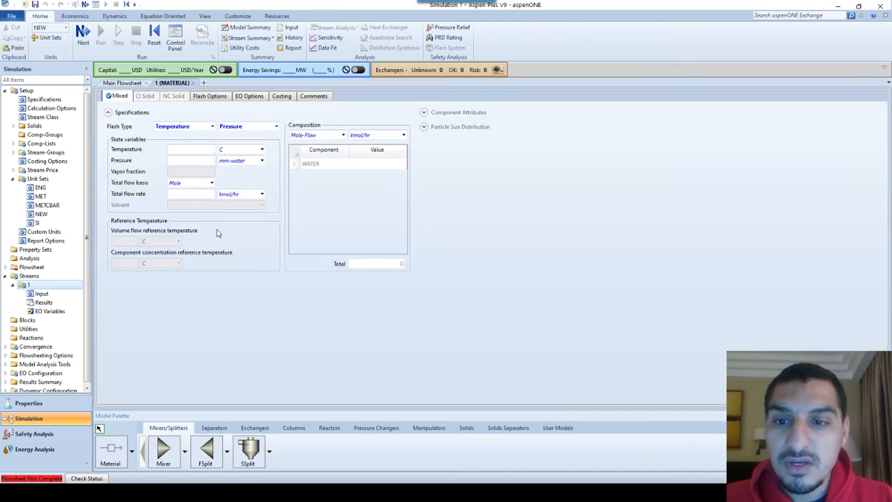
left_click(206, 183)
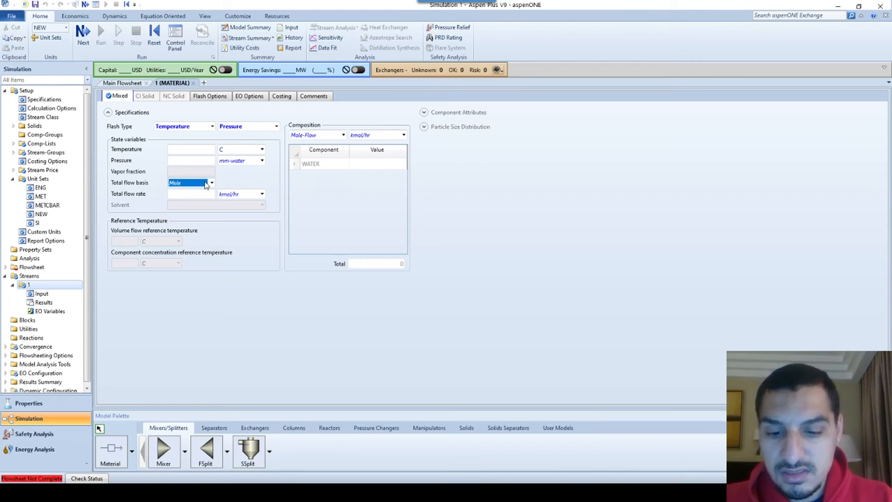
scroll(206, 185, "down", 2)
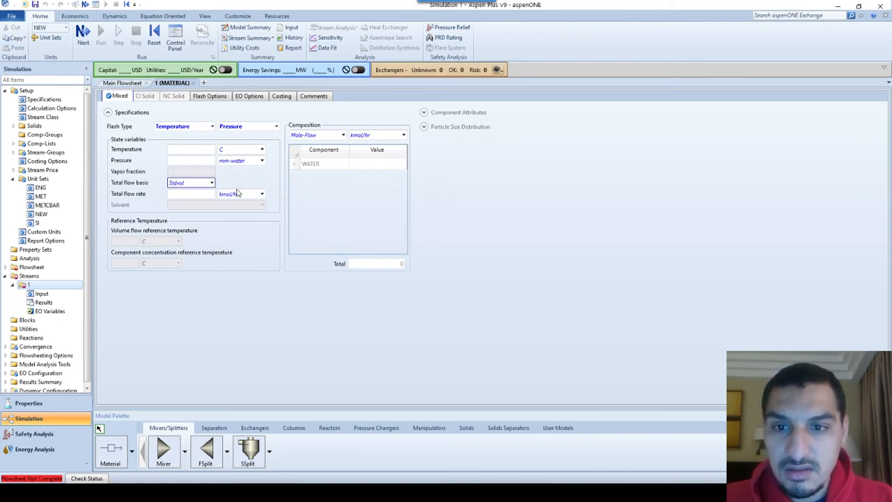
left_click(203, 193)
left_click(206, 182)
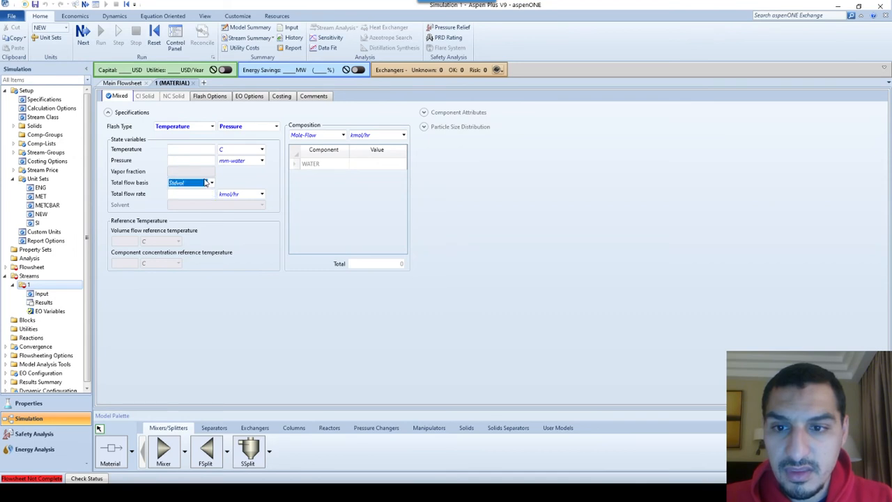
left_click(204, 185)
left_click(193, 212)
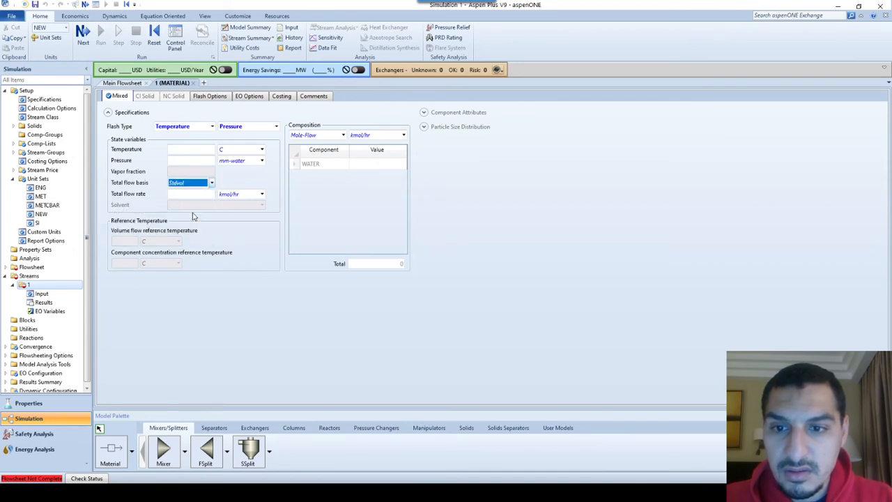
left_click(198, 185)
left_click(188, 202)
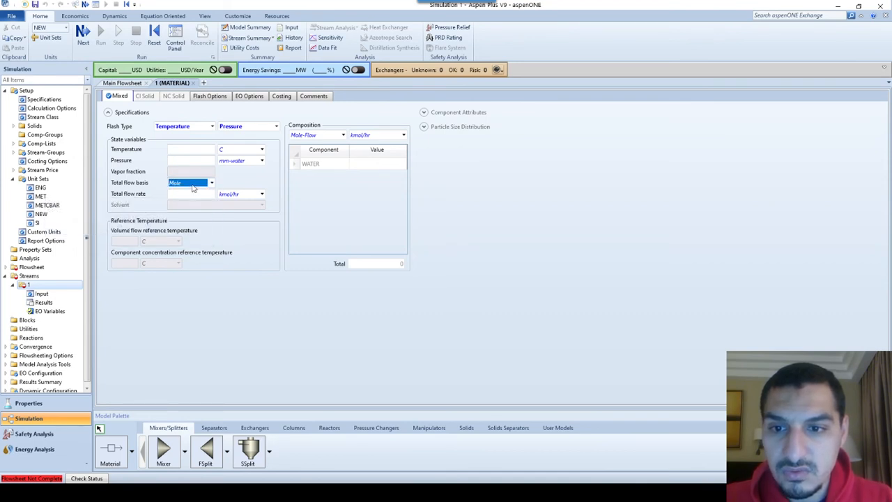
left_click(194, 183)
left_click(188, 212)
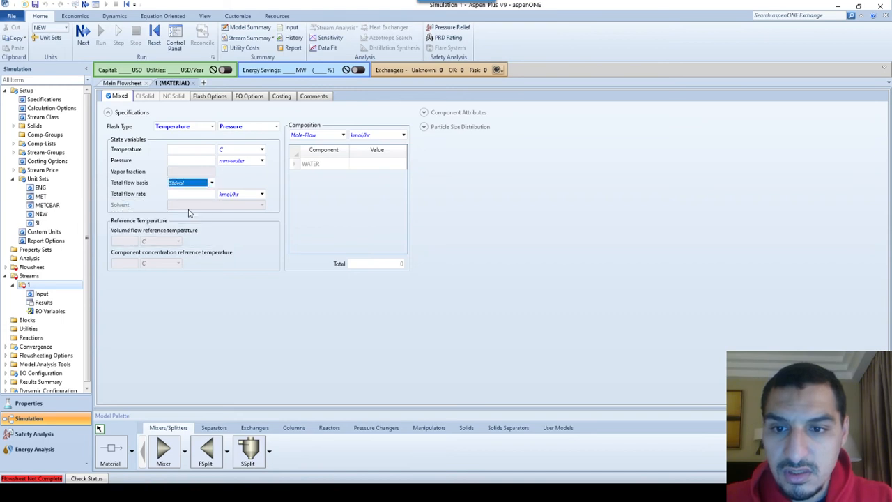
left_click(240, 193)
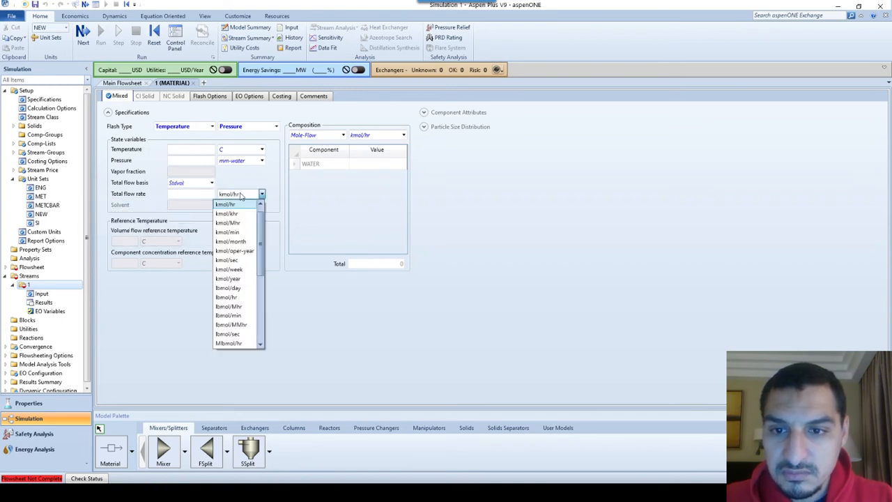
left_click(240, 196)
Try the Volume total flow basis for stream 1 and look for a volumetric flow rate unit
left_click(211, 182)
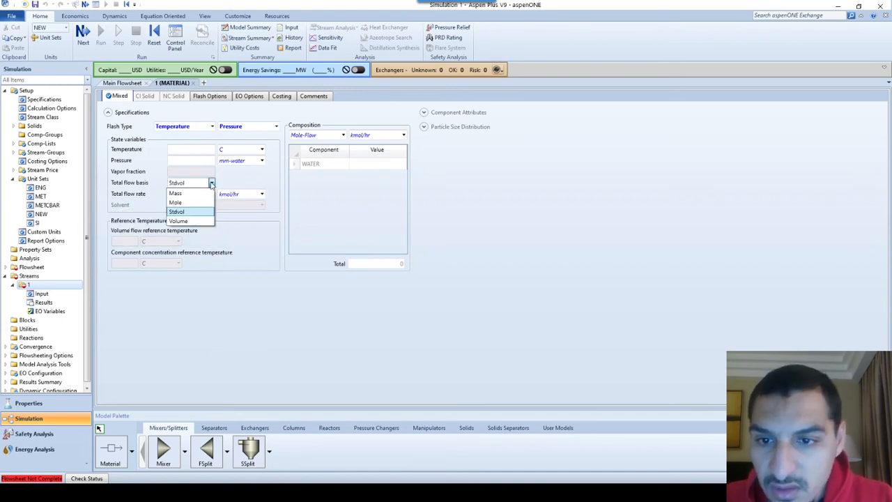
left_click(206, 220)
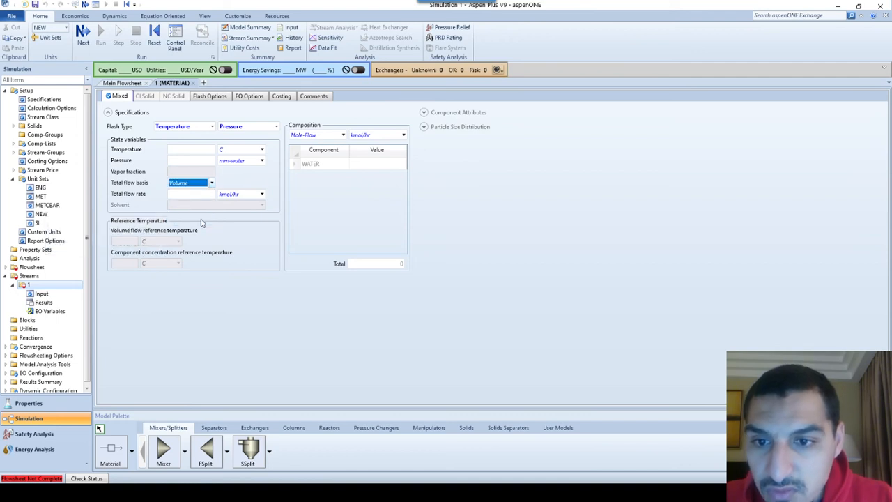
left_click(230, 199)
left_click(230, 197)
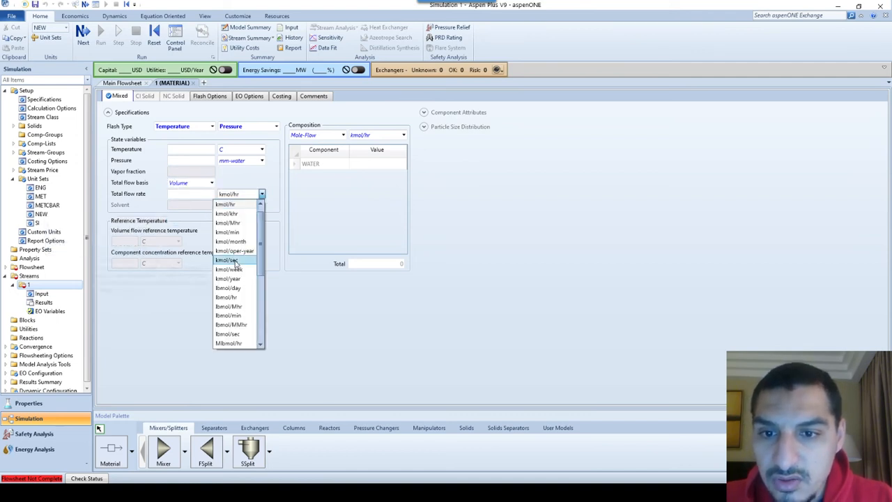
left_click(203, 181)
Try the Mass total flow basis for stream 1 and look through the whole list of total flow rate units
left_click(197, 184)
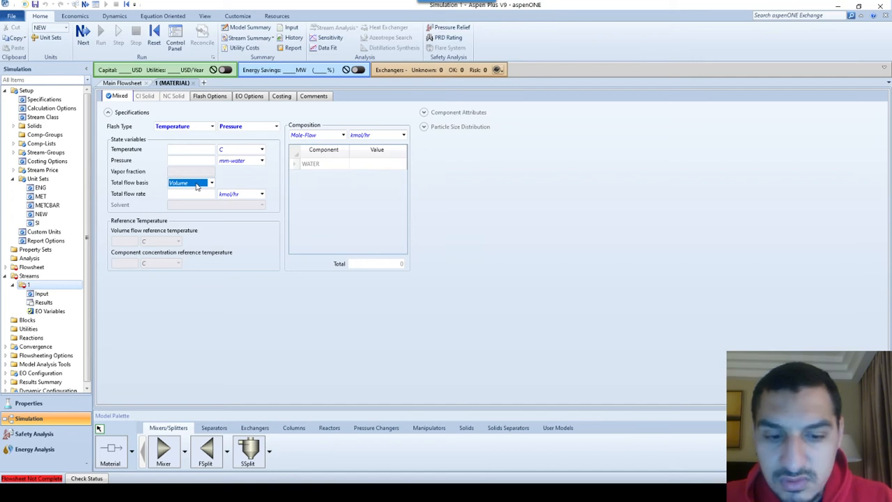
scroll(196, 185, "up", 3)
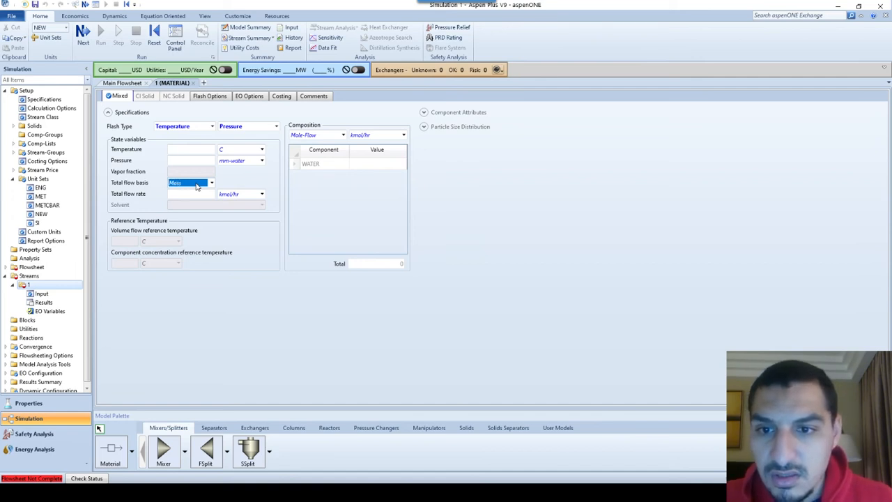
left_click(197, 187)
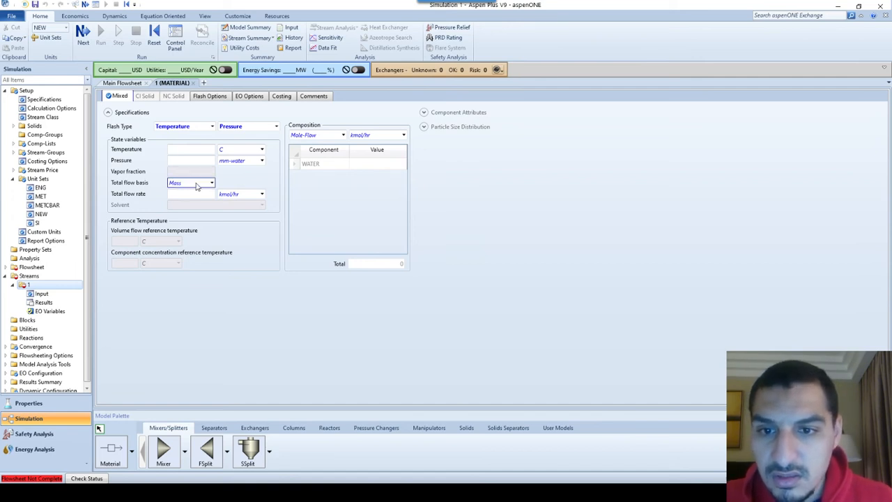
left_click(250, 194)
left_click(250, 196)
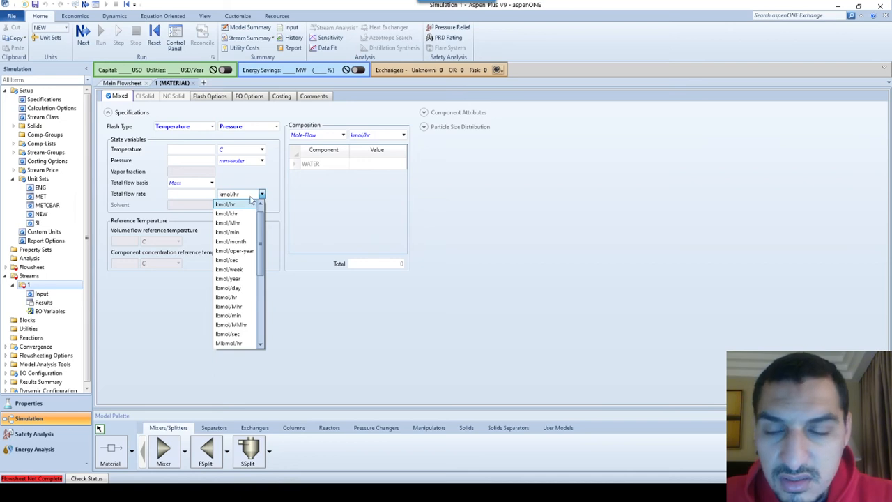
left_click_drag(261, 237, 263, 322)
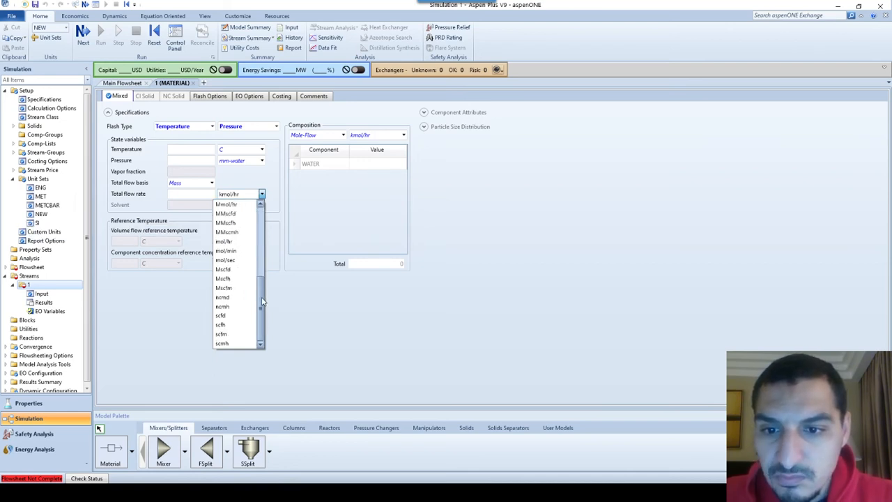
Return stream 1's total flow basis to Stdvol and search the total flow rate units again
left_click(212, 183)
left_click(211, 182)
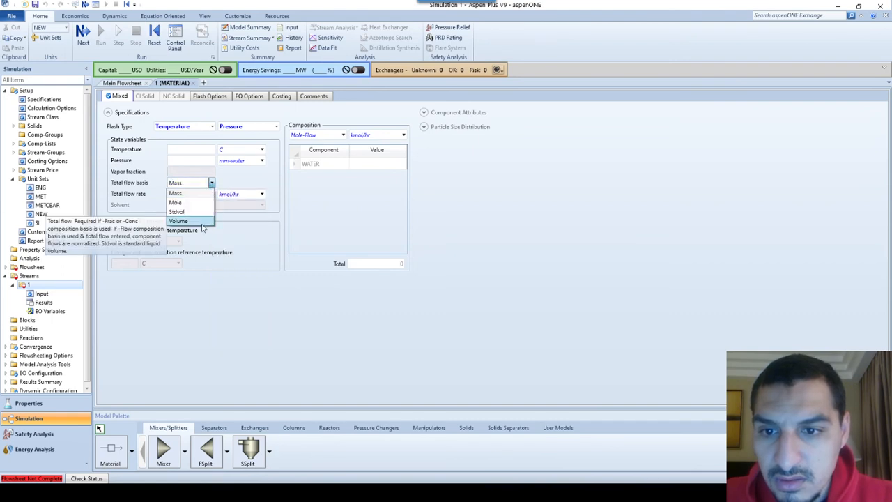
left_click(199, 211)
left_click(234, 194)
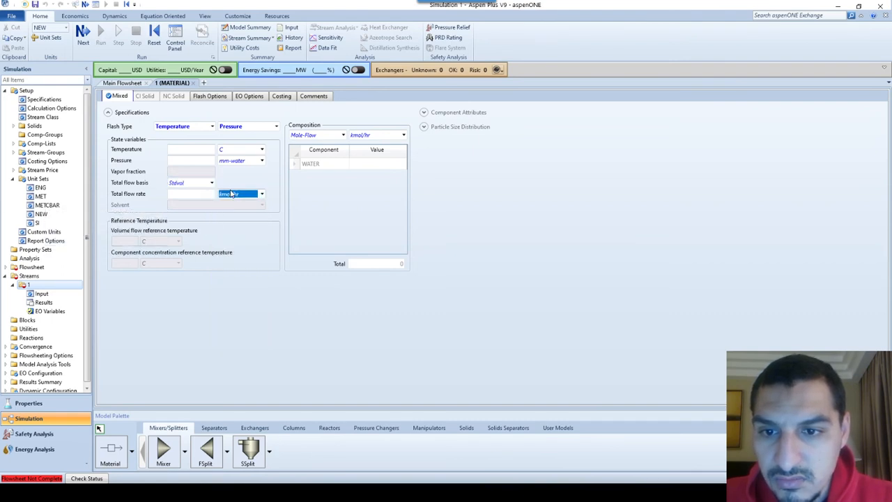
left_click(234, 193)
left_click_drag(259, 230, 260, 303)
left_click(327, 323)
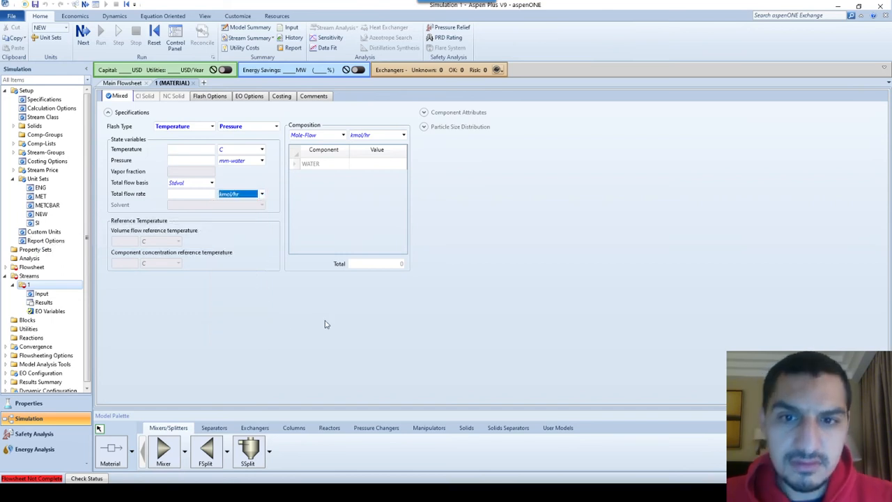
Close and reopen stream 1's input form, and set its total flow basis to Stdvol after trying Volume
left_click(194, 84)
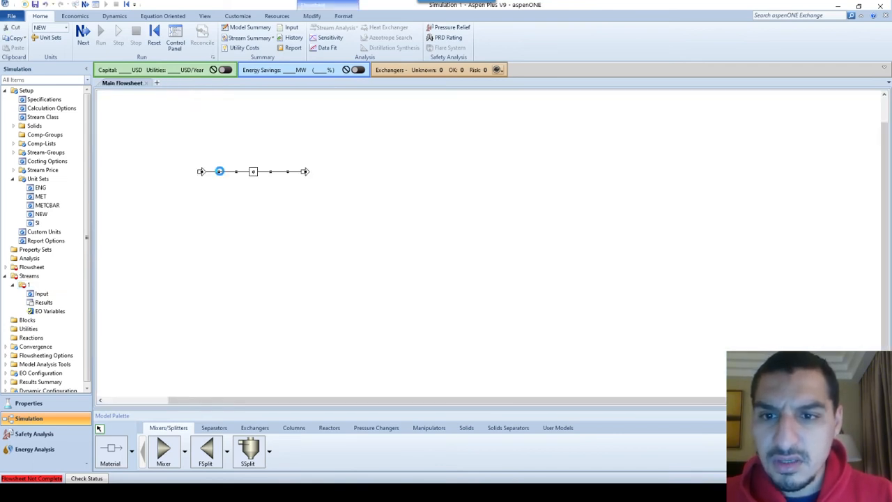
double_click(219, 172)
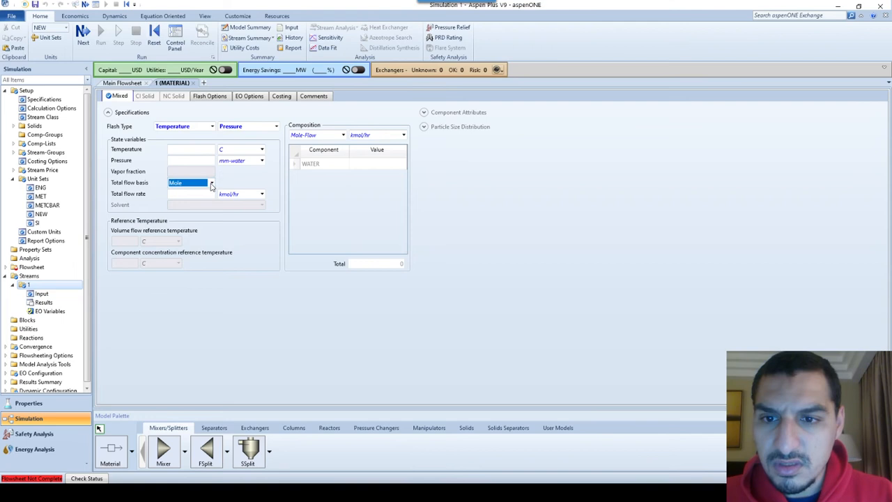
left_click(211, 183)
left_click(197, 221)
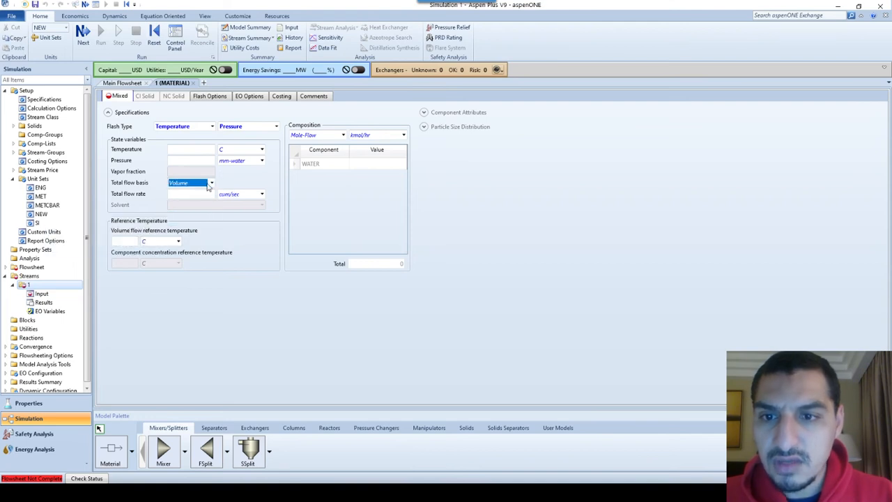
left_click(210, 184)
left_click(199, 211)
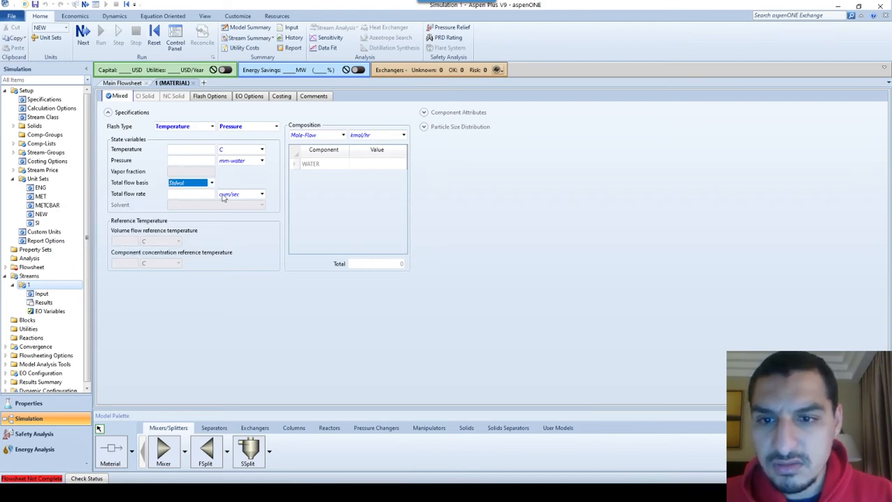
Set stream 1's temperature to 25 C
left_click(223, 196)
left_click(268, 184)
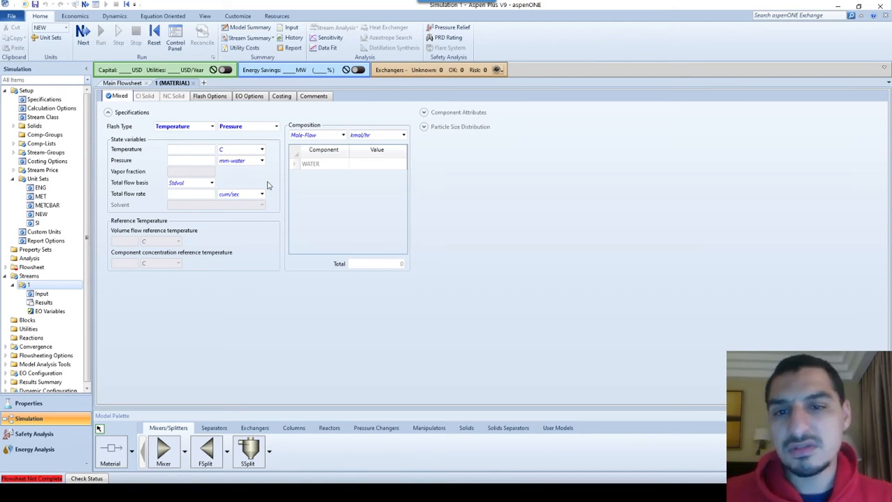
left_click(189, 150)
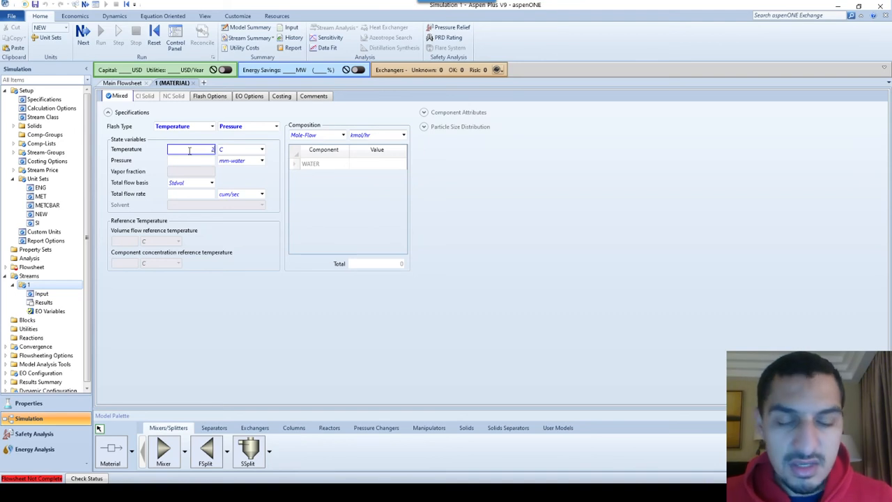
type("25")
key("Tab")
key("Tab")
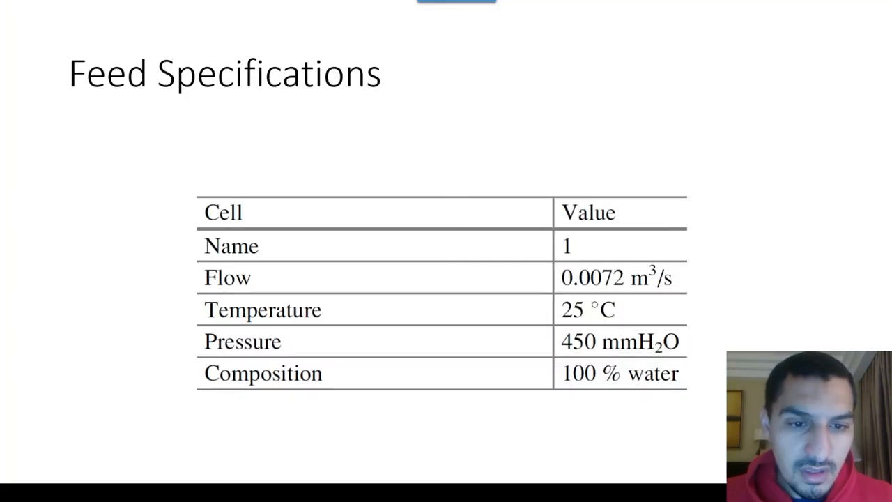
Set stream 1's pressure to 450 mm-water and its total flow rate to 0.0072 cum/sec, as given in the feed specifications
key("alt+Tab")
type("45")
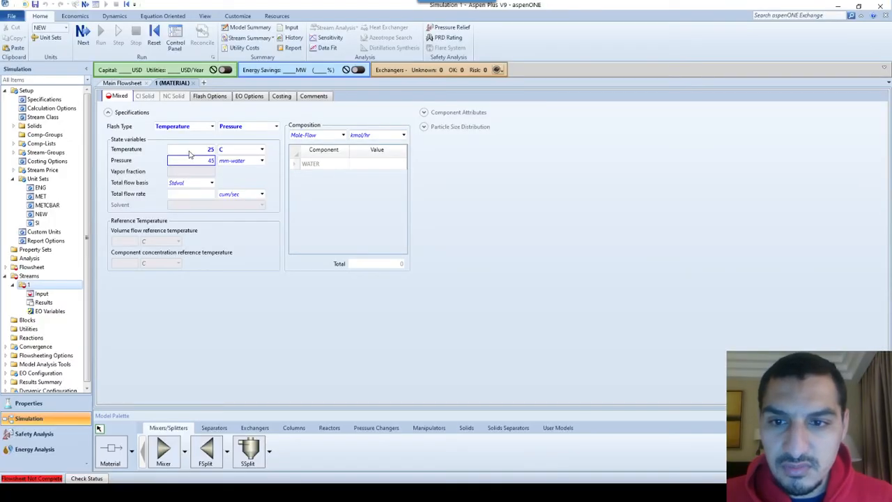
type("0")
key("Tab")
key("Tab")
key("Tab")
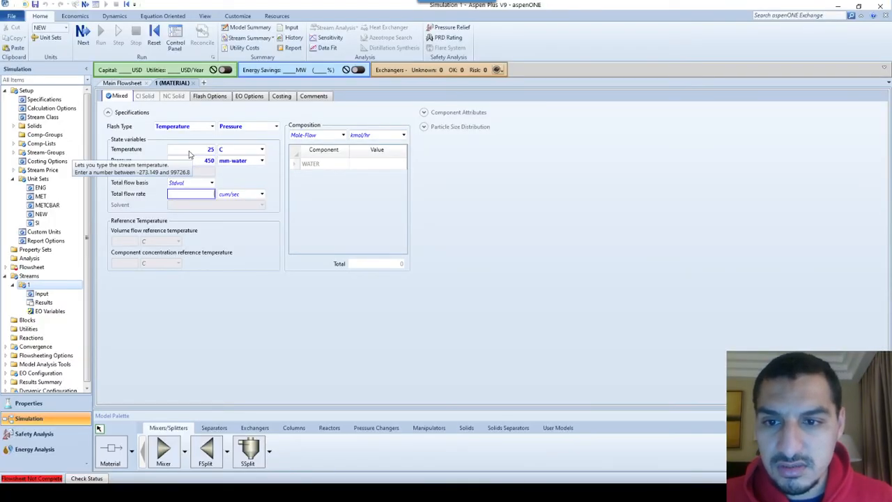
type(".0072")
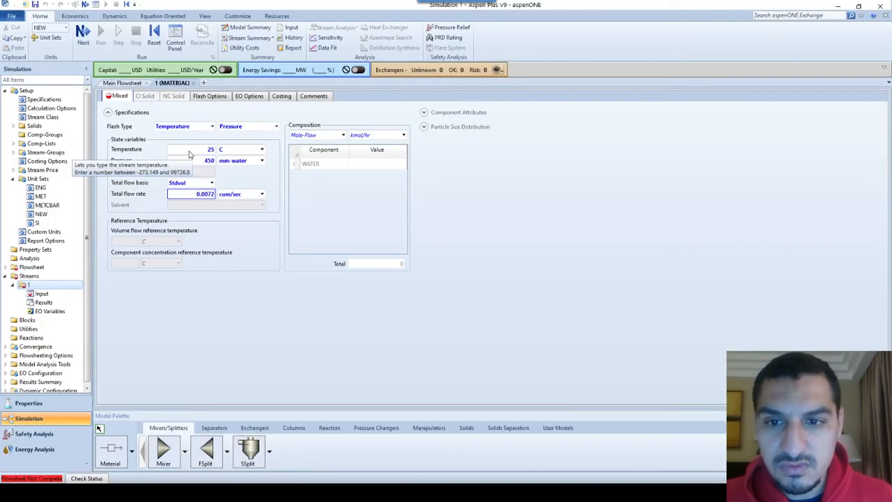
Change stream 1's composition basis to Mole-Frac
left_click(343, 135)
key("Down")
key("Down")
key("Down")
key("Down")
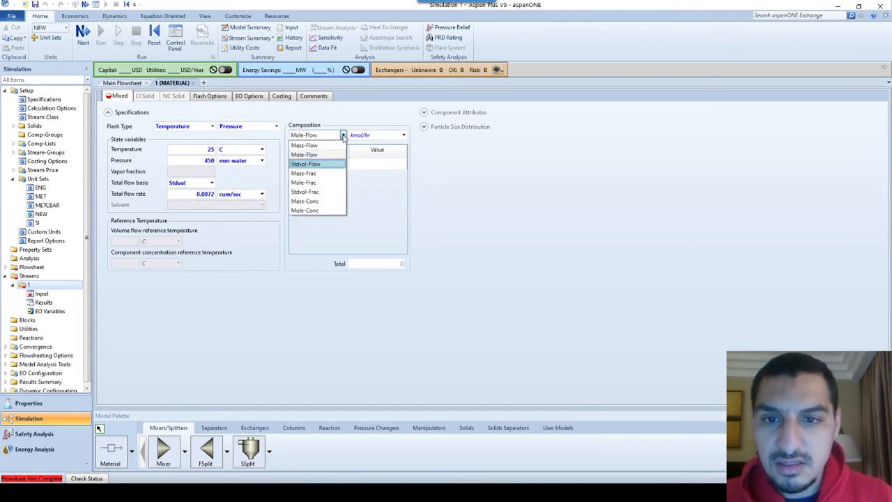
key("Up")
key("Up")
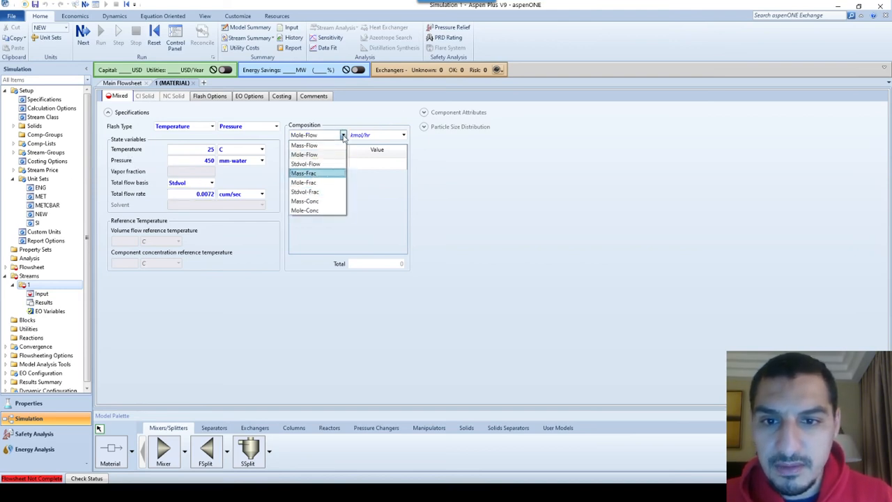
key("Up")
key("Down")
key("Down")
key("Return")
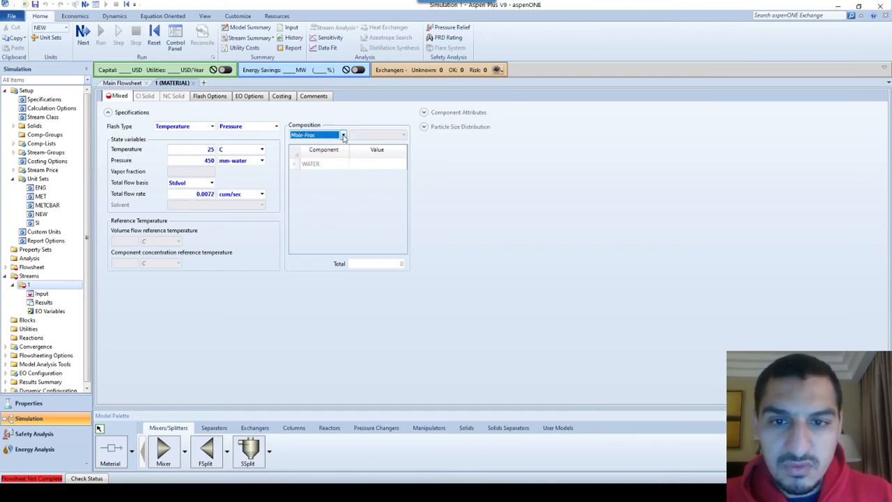
Set the WATER mole fraction of stream 1 to 1 and close the stream's input form
left_click(369, 164)
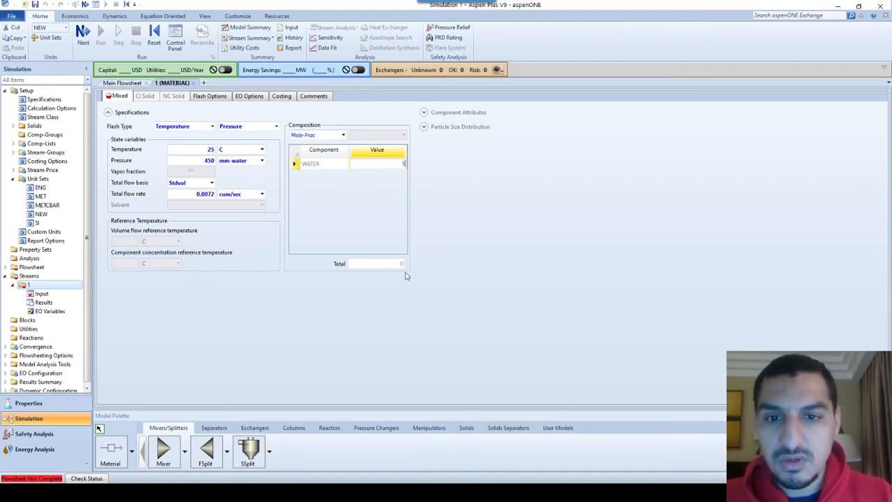
type("1")
key("Return")
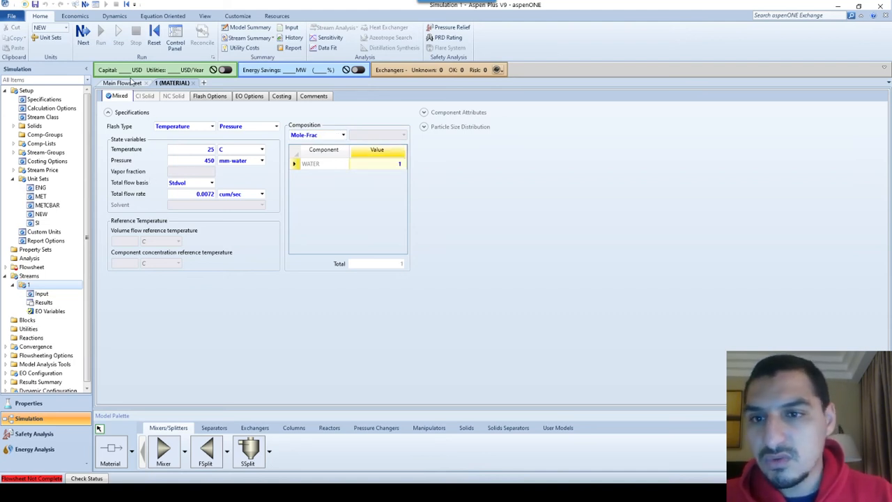
left_click(194, 83)
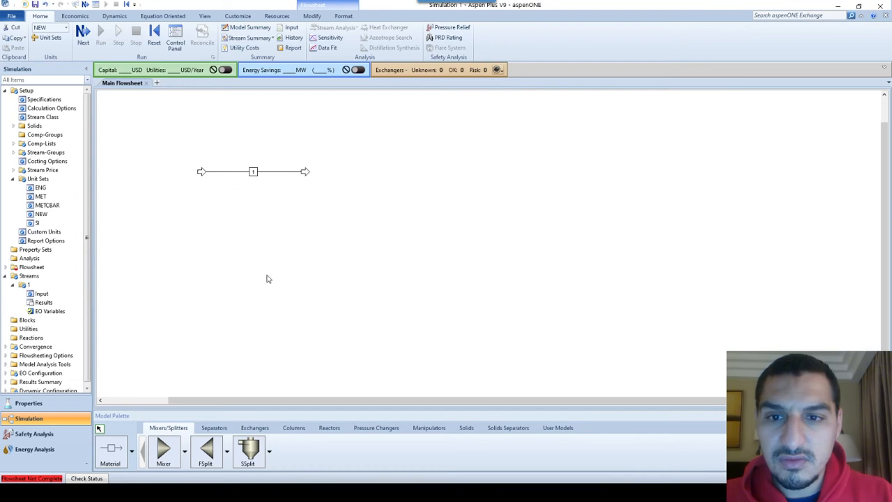
Place a Pipeline block beside stream 1 on the flowsheet and connect the stream's outlet end to the block's inlet
left_click(372, 430)
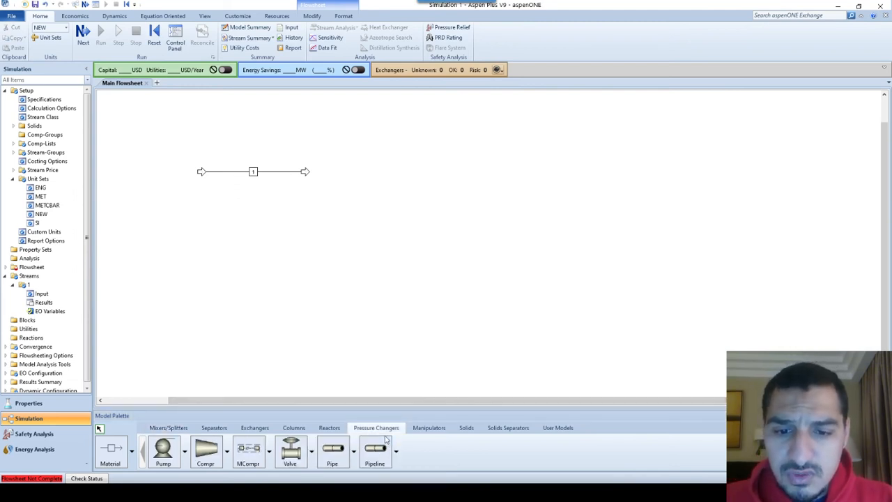
left_click(375, 450)
left_click(359, 177)
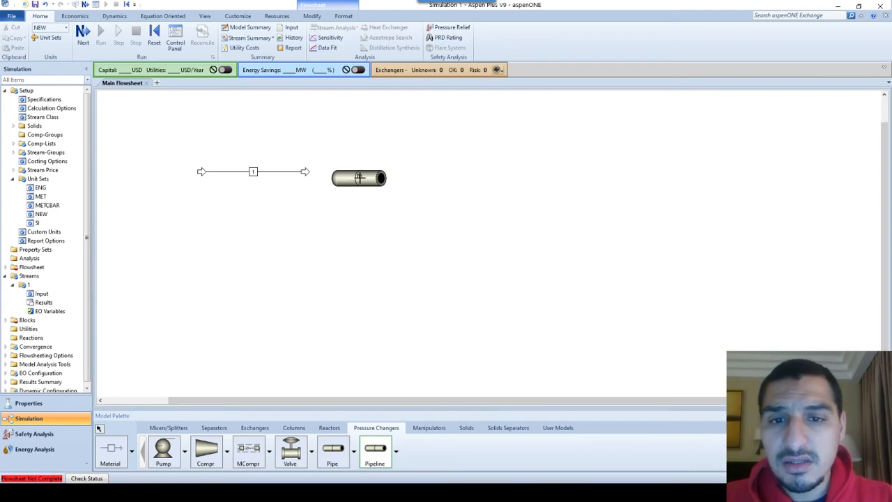
key("Escape")
left_click_drag(307, 174, 331, 179)
Rename the pipeline block T-1 and move its label above the block
double_click(360, 178)
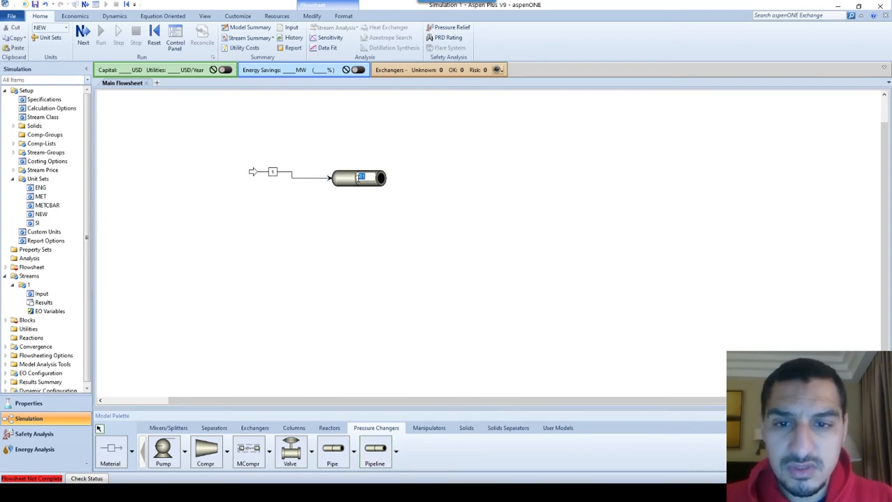
type("T-1")
key("Return")
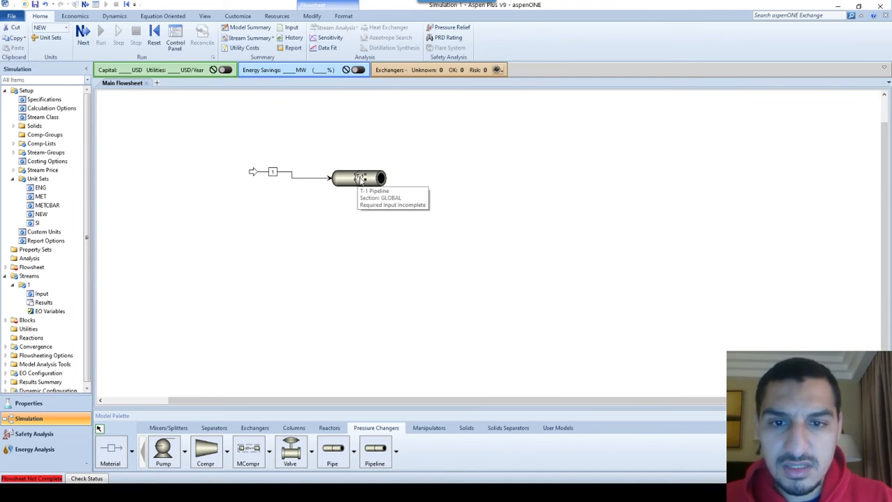
left_click_drag(360, 177, 353, 161)
left_click(122, 442)
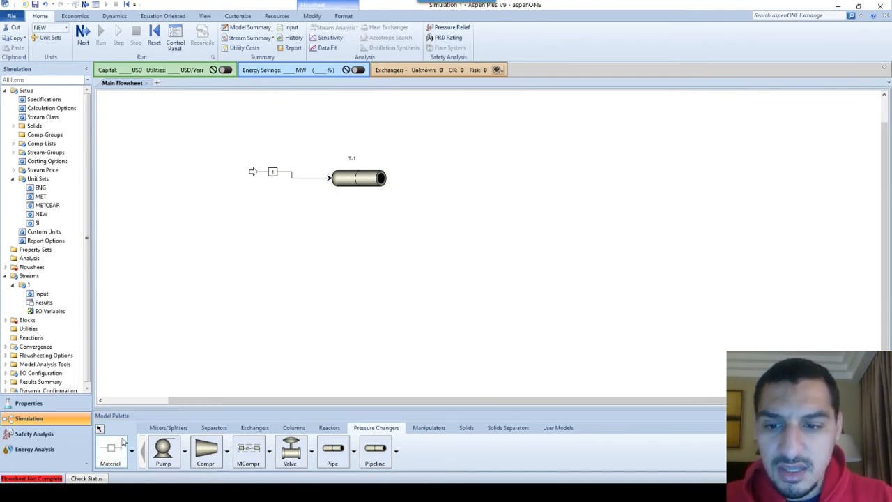
left_click(389, 180)
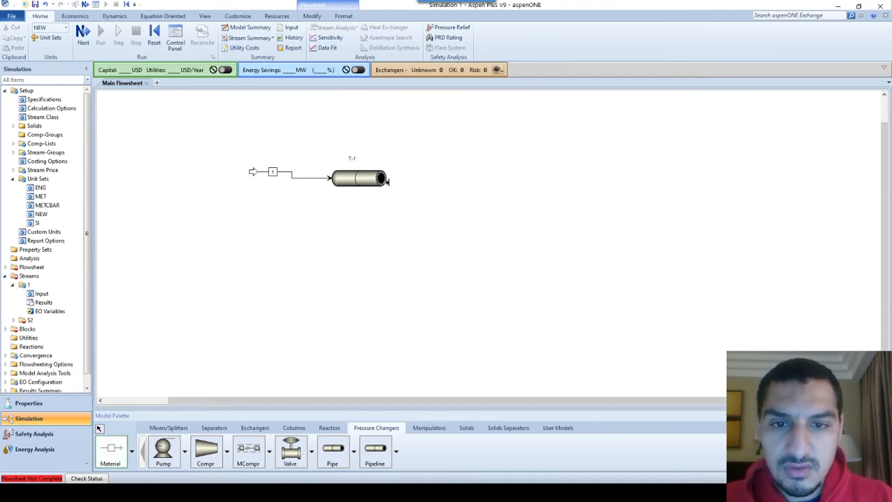
key("Escape")
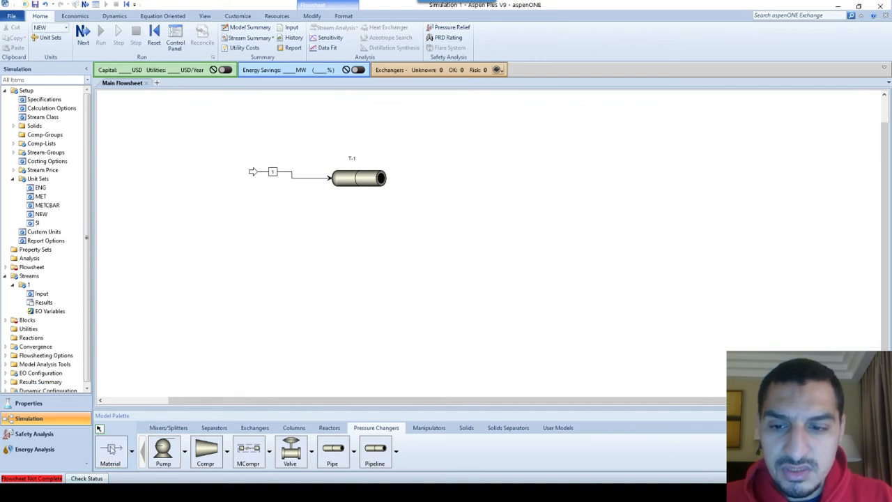
Draw a material stream from T-1's outlet into the free space beyond the block and name it 2
left_click(111, 449)
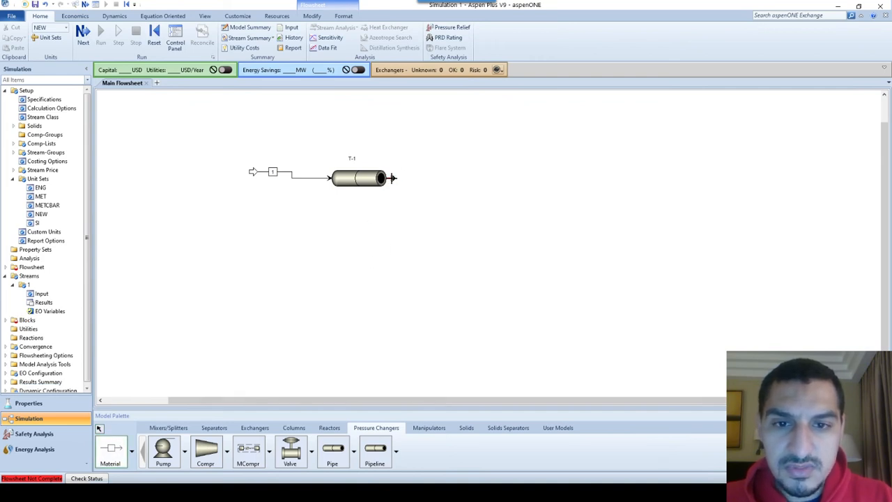
left_click(391, 178)
left_click(471, 183)
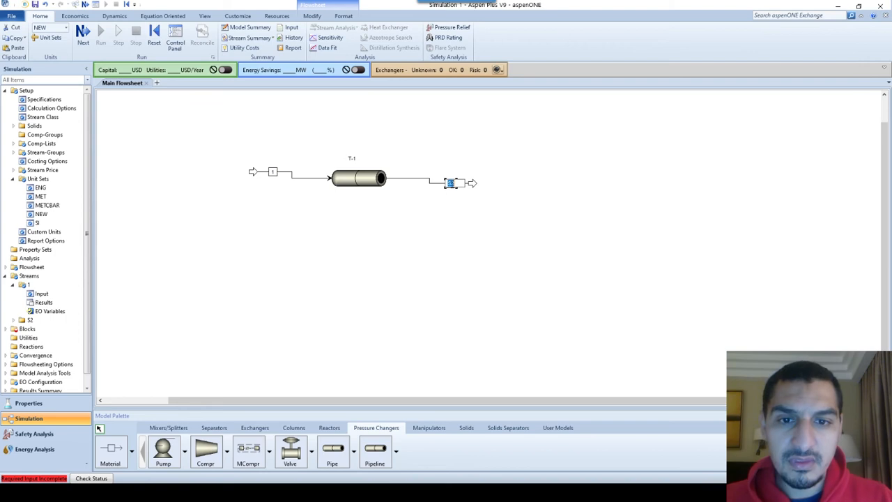
type("2")
key("Return")
left_click(398, 217)
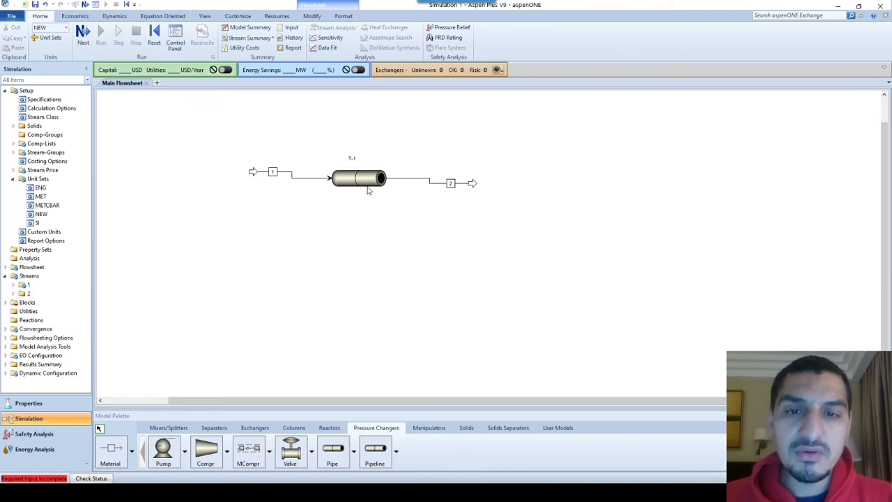
Open the T-1 pipeline's configuration form, switch to the presentation and look up T-1's entries on the Pipelines Specifications slide
double_click(368, 188)
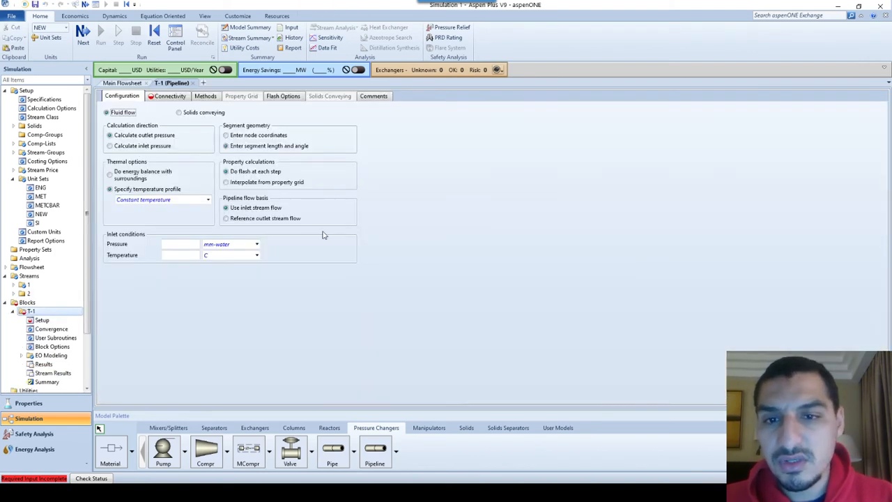
key("alt+Tab")
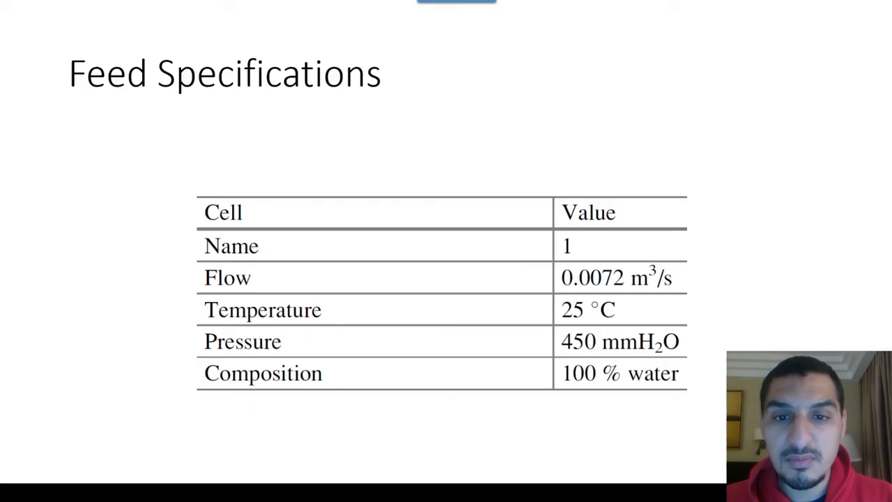
key("Right")
key("Right")
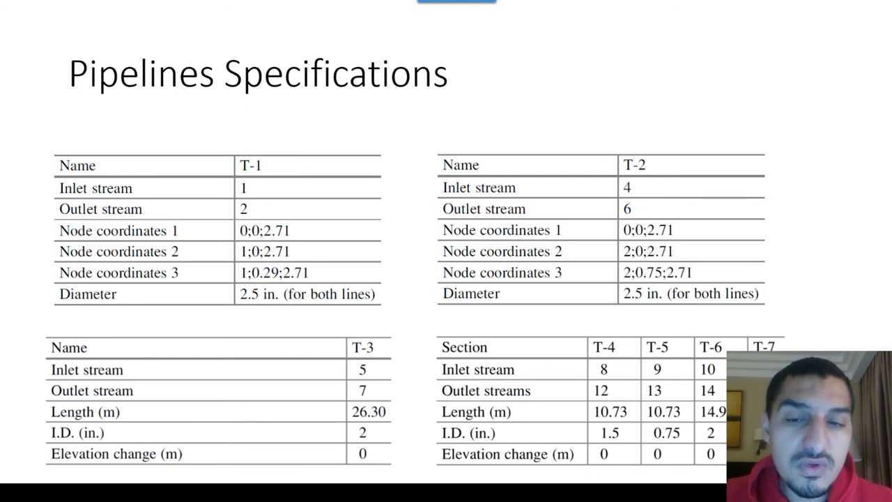
key("Right")
key("Left")
key("Left")
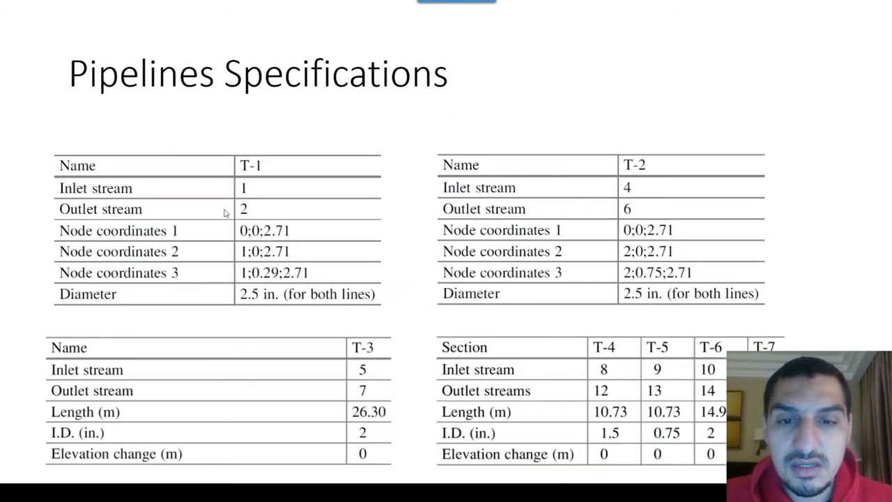
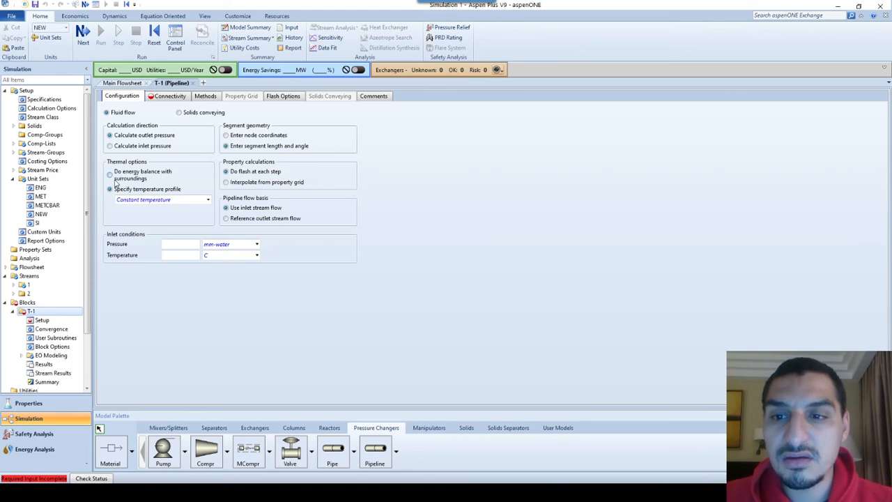
Try the energy balance with surroundings as T-1's thermal option and check the pipeline's connectivity form
left_click(113, 174)
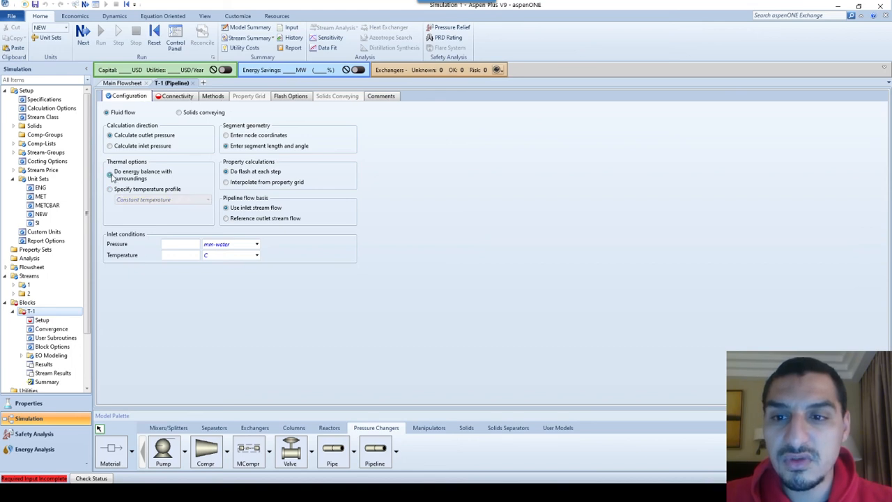
left_click(165, 96)
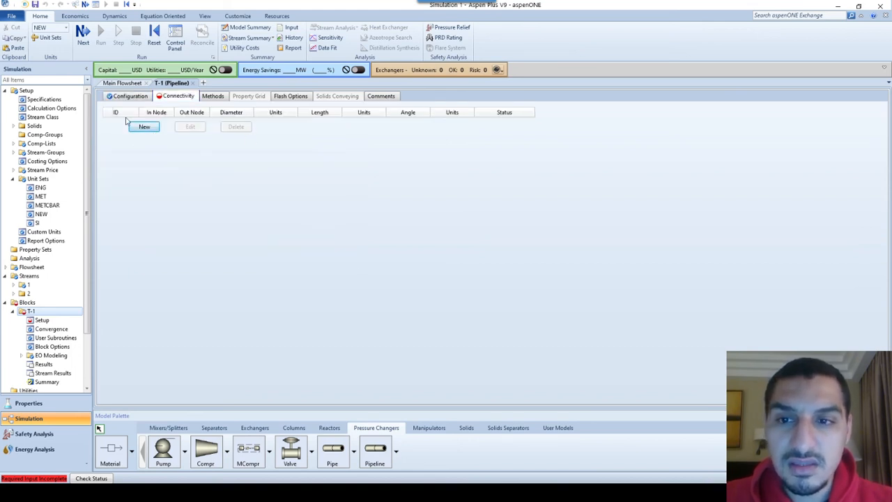
left_click(137, 97)
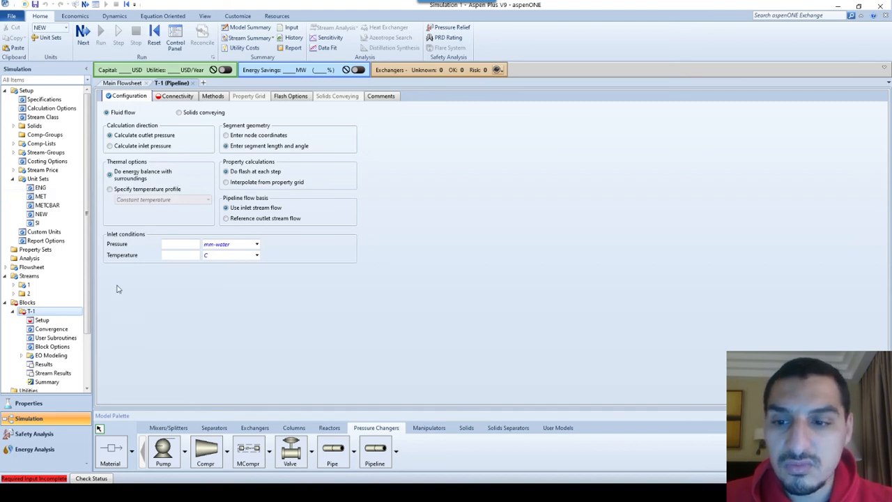
Set T-1's thermal option to a specified temperature profile with constant temperature
left_click(156, 190)
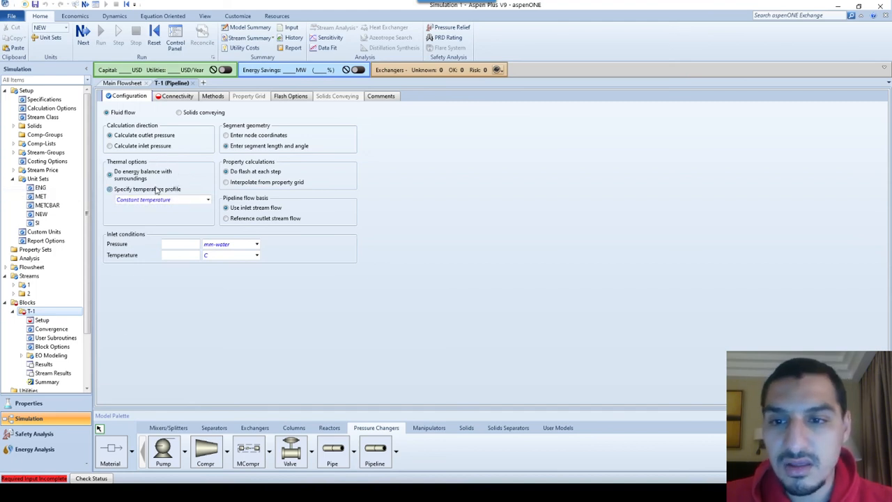
left_click(179, 199)
left_click(181, 200)
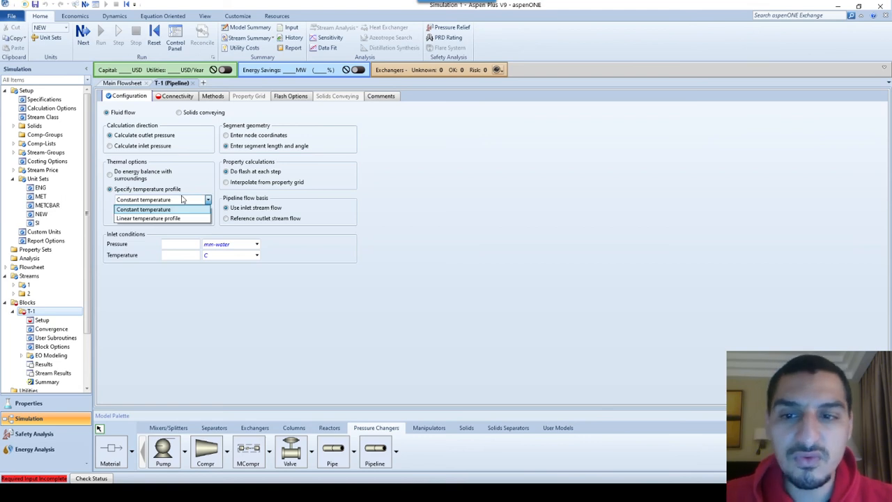
left_click(181, 200)
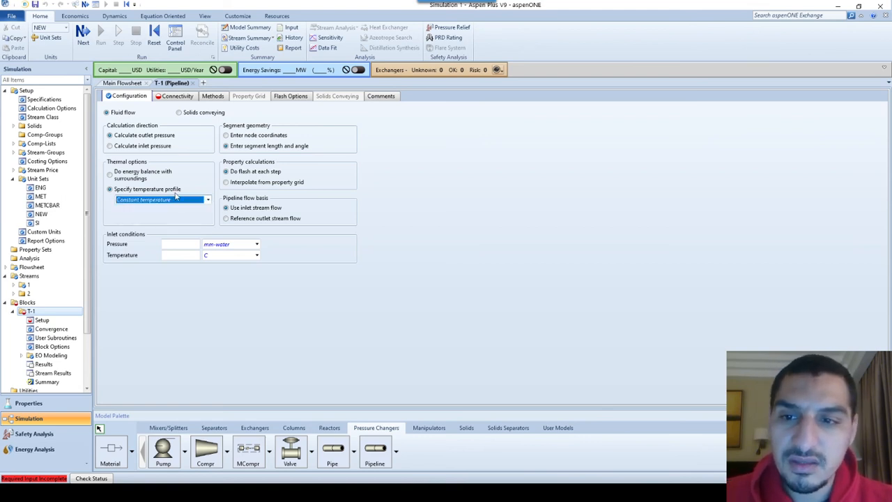
left_click(167, 201)
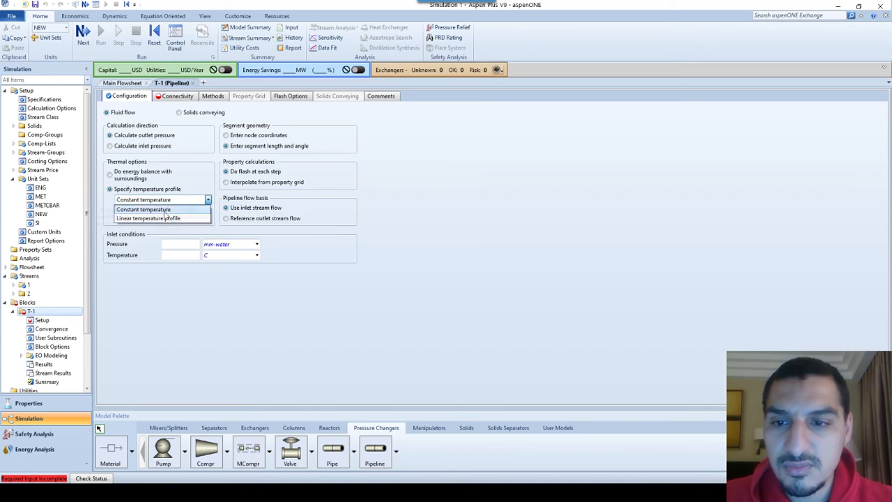
left_click(165, 211)
left_click(165, 214)
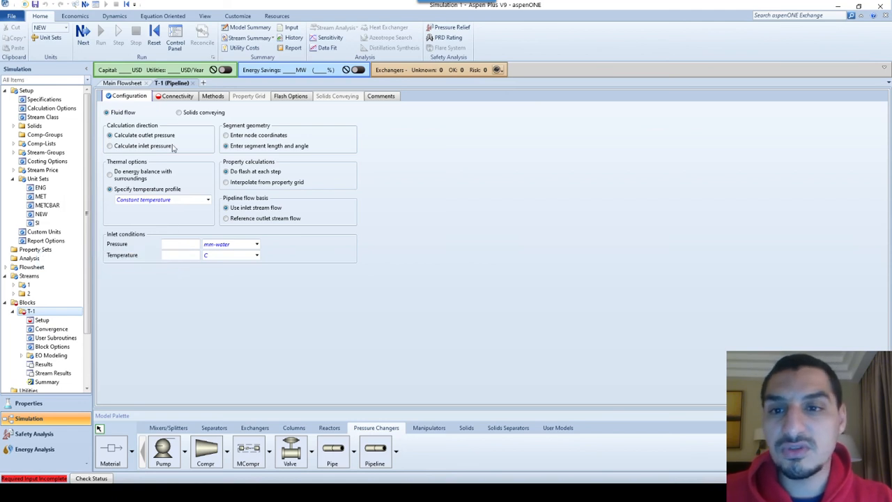
Add a new segment 1 to T-1's connectivity table
left_click(181, 98)
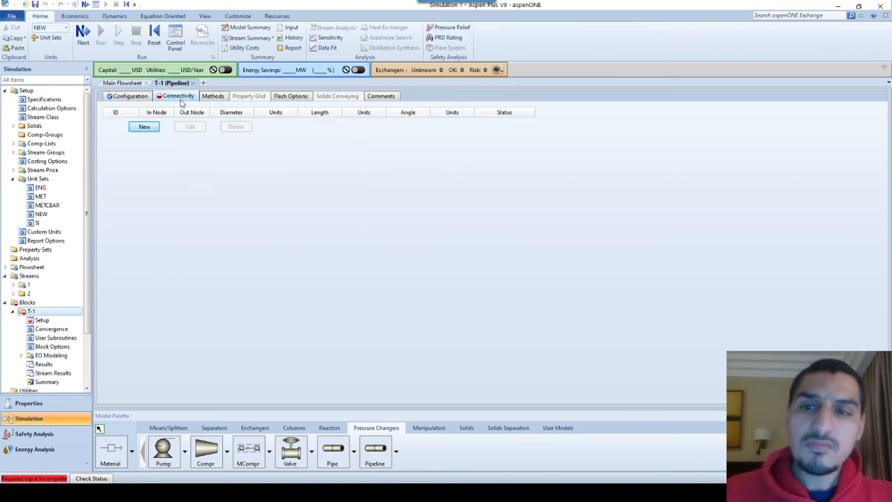
left_click(144, 127)
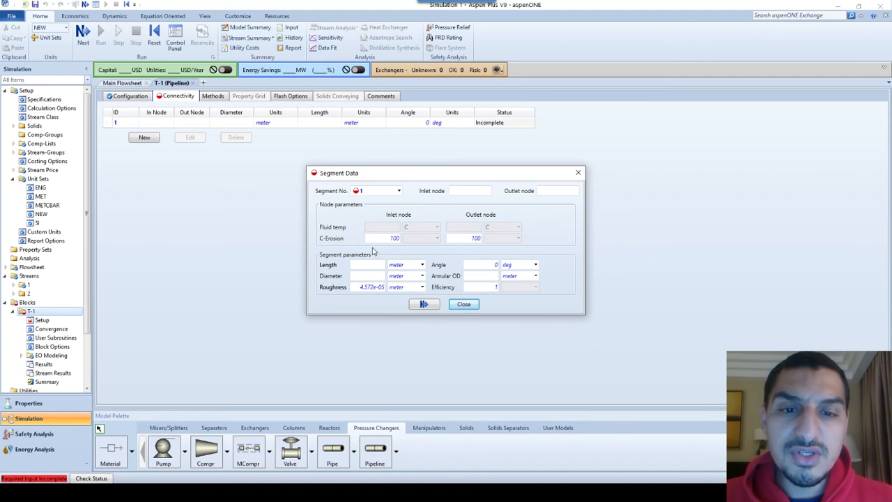
Switch to the presentation, end the slide show and arrange the Pipelines Specifications slide side by side with the Aspen Plus window, closing the segment data
key("alt+Tab")
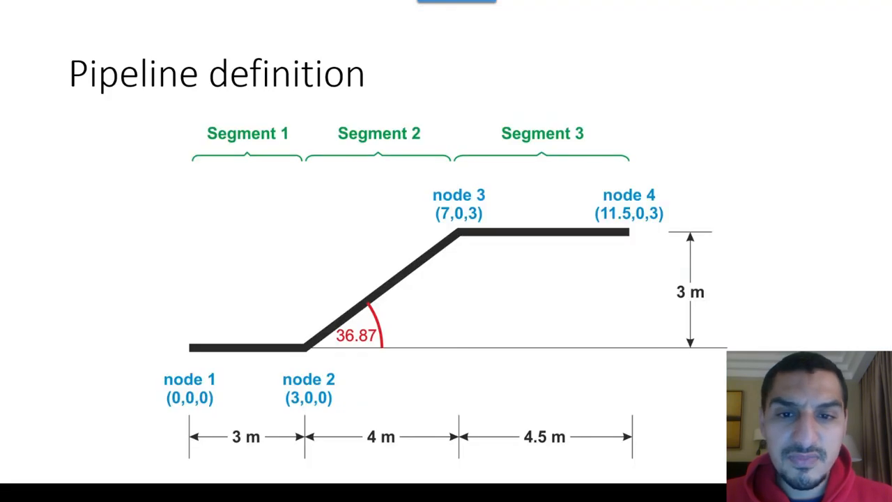
key("Escape")
key("Up")
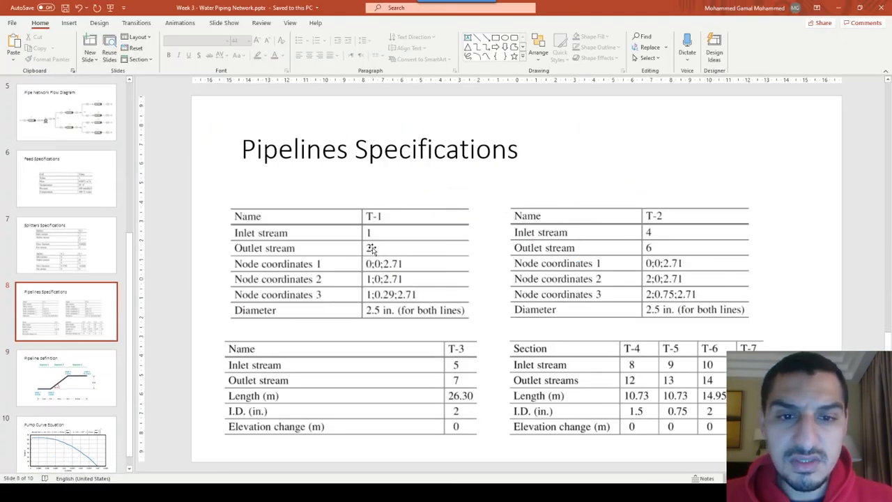
key("super+Right")
key("Return")
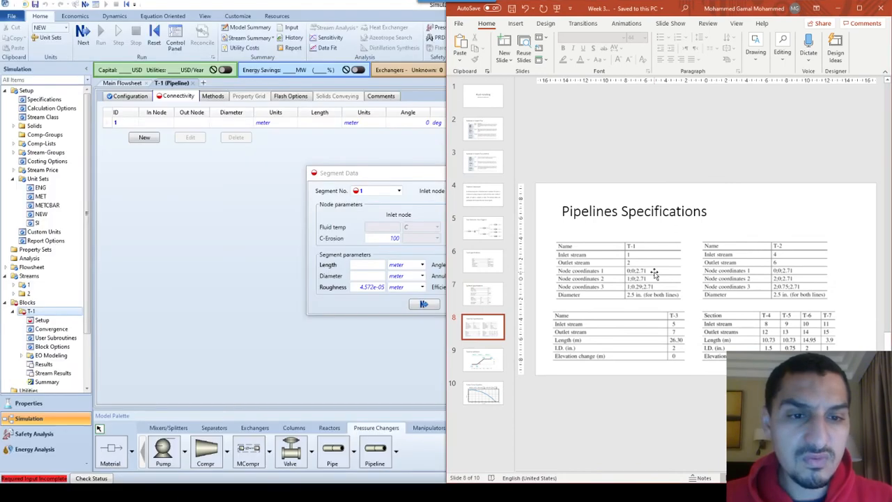
scroll(656, 274, "up", 4)
scroll(650, 277, "down", 3)
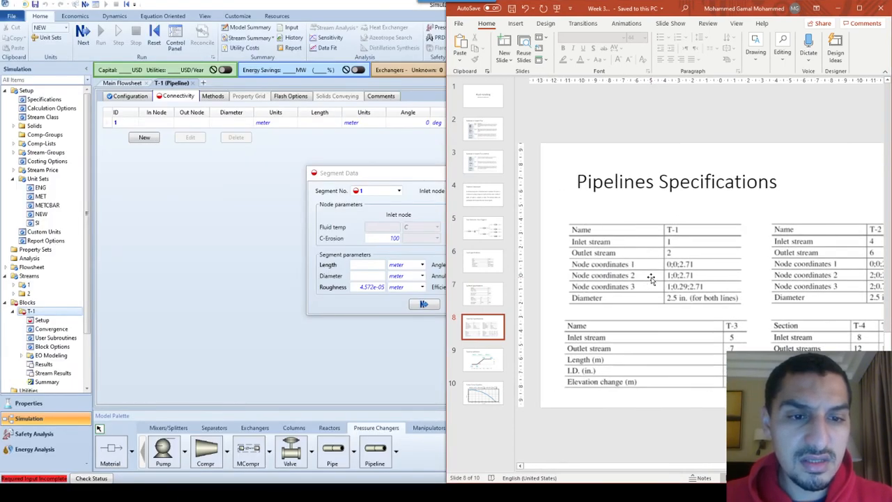
left_click(160, 295)
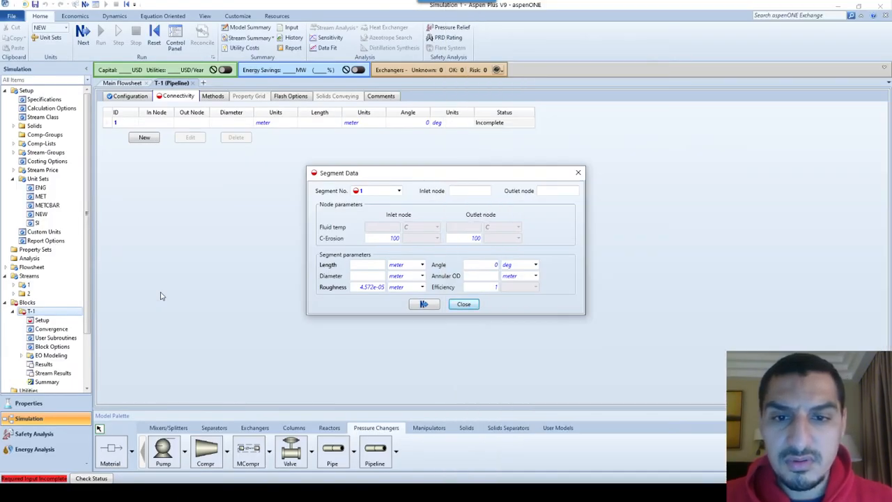
left_click(463, 304)
key("super+Left")
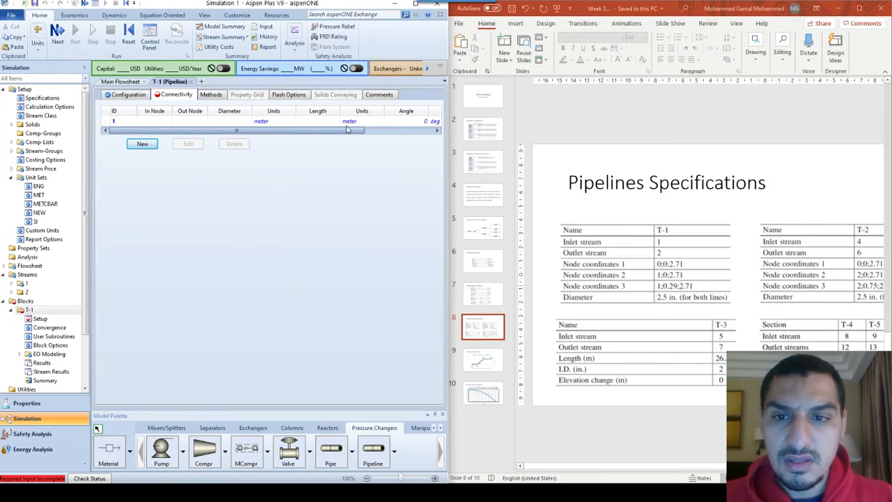
Edit T-1's segment 1 to run from inlet node 1 to outlet node 2
left_click(133, 124)
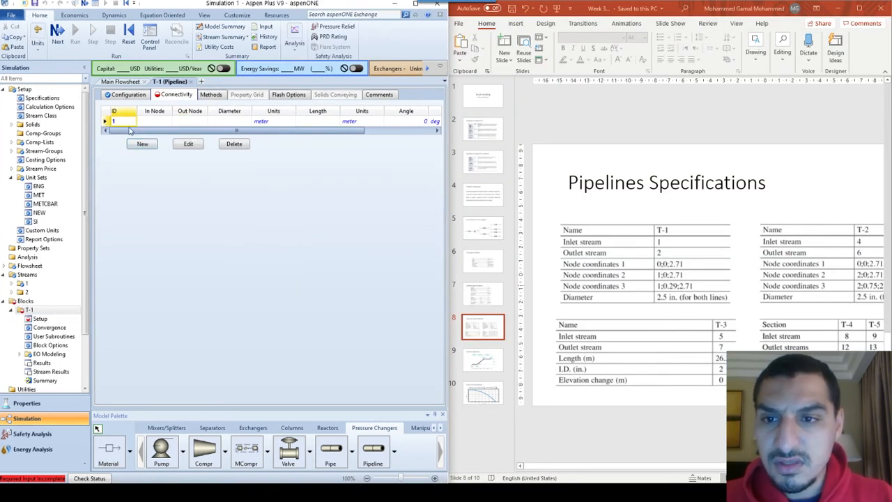
left_click(180, 144)
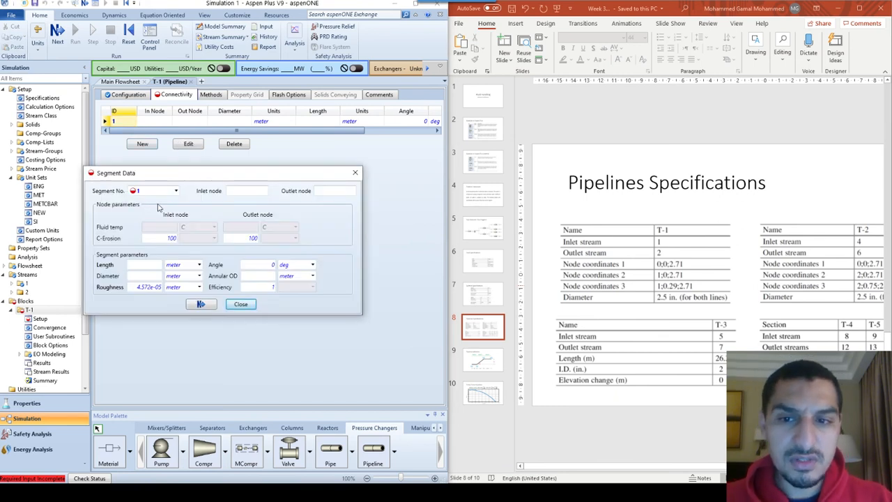
left_click(255, 190)
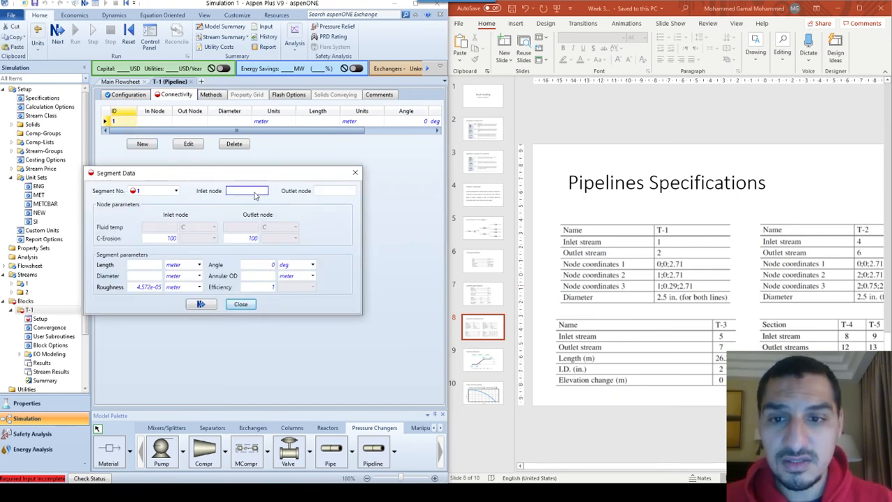
left_click(326, 191)
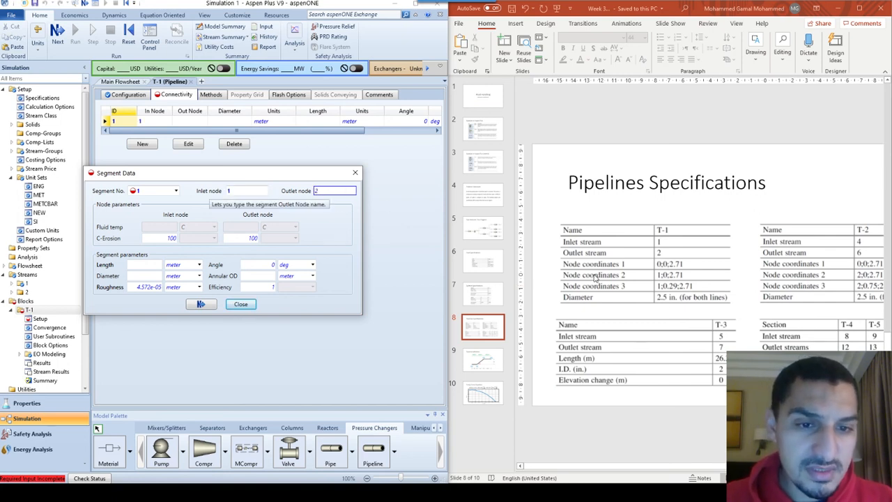
left_click(155, 224)
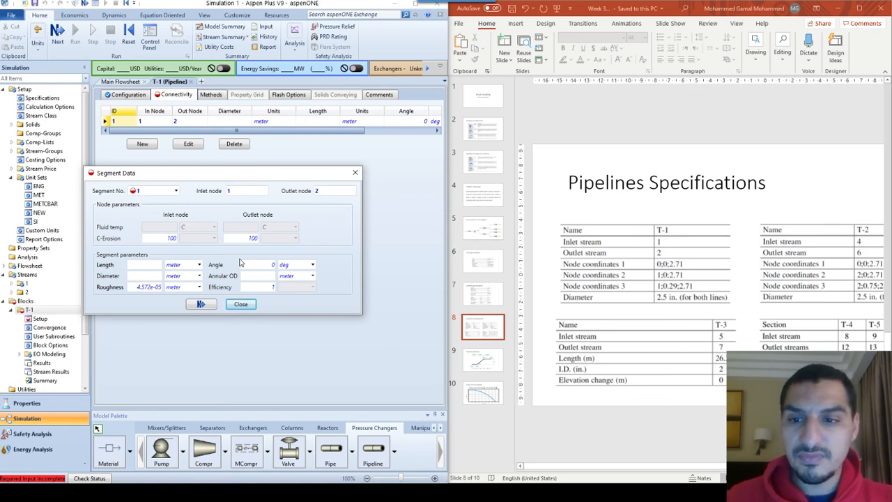
left_click(241, 304)
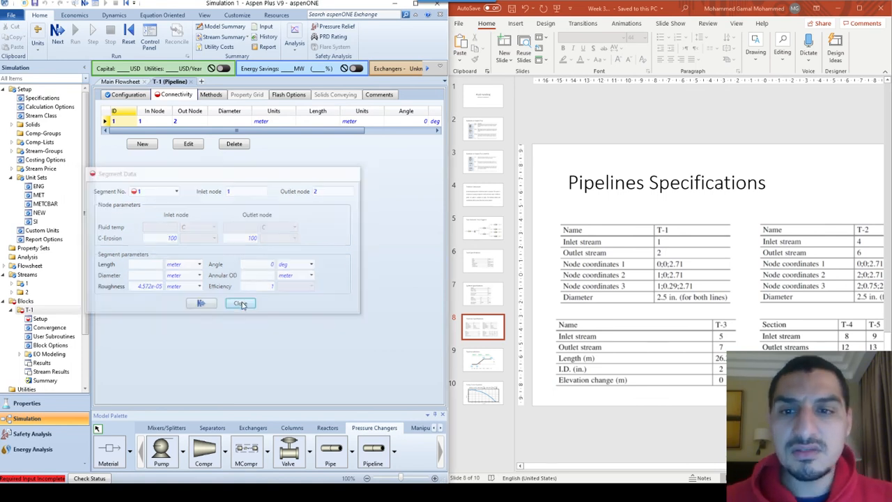
Change T-1's segment geometry to entering node coordinates and return to the connectivity table
left_click(127, 95)
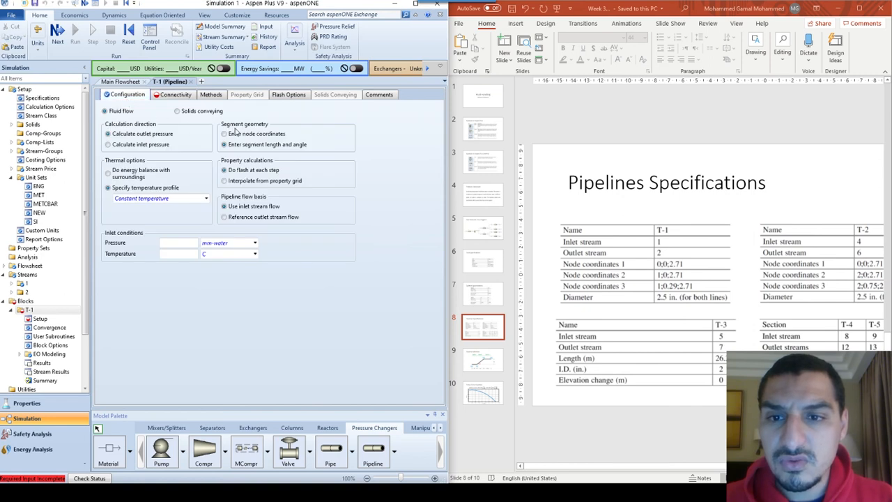
left_click(177, 96)
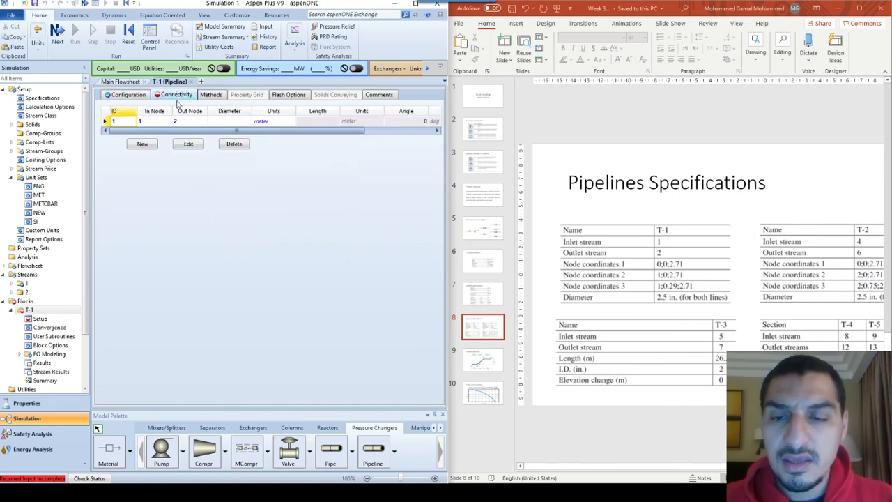
Reopen segment 1's data and set its diameter to 2.5 in
left_click(142, 144)
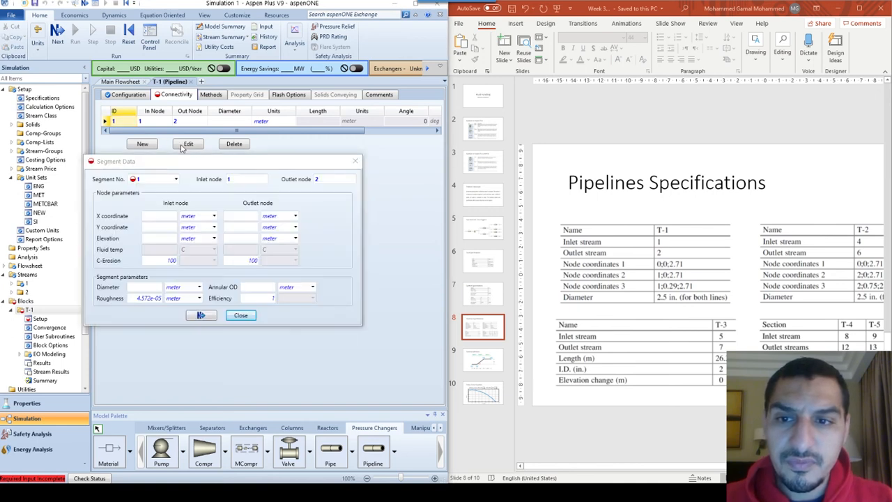
left_click(146, 286)
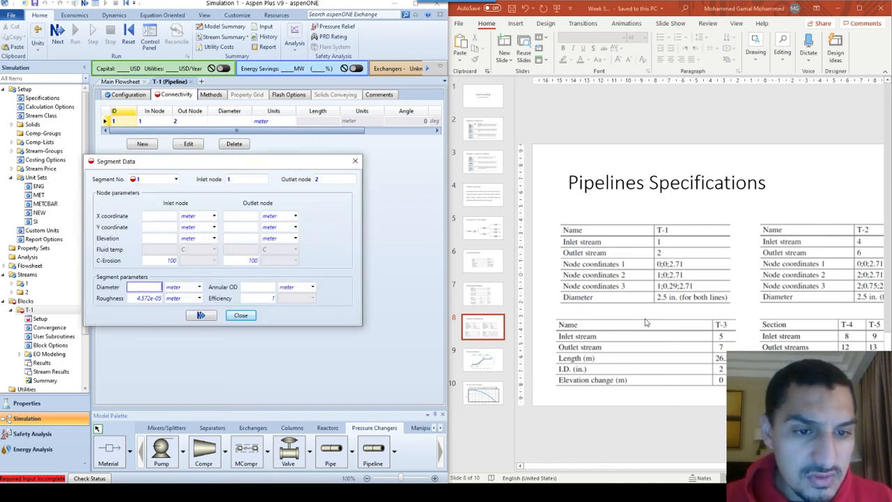
type("2.5")
key("Tab")
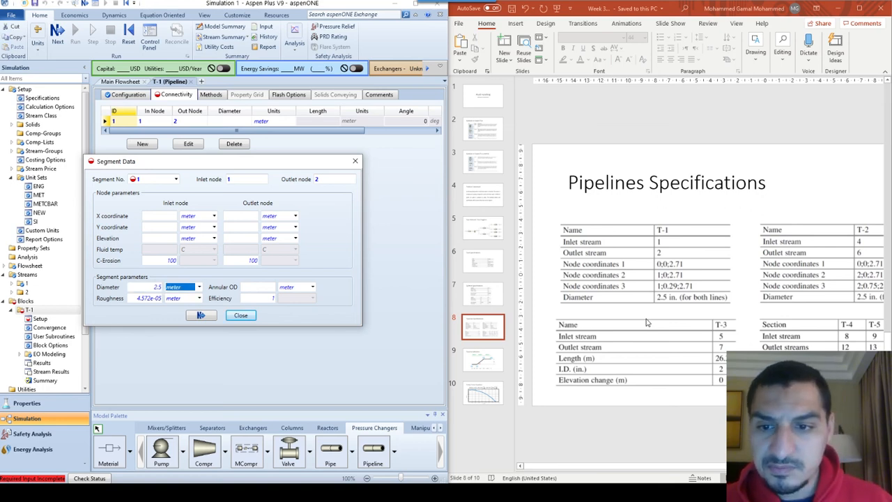
type("in")
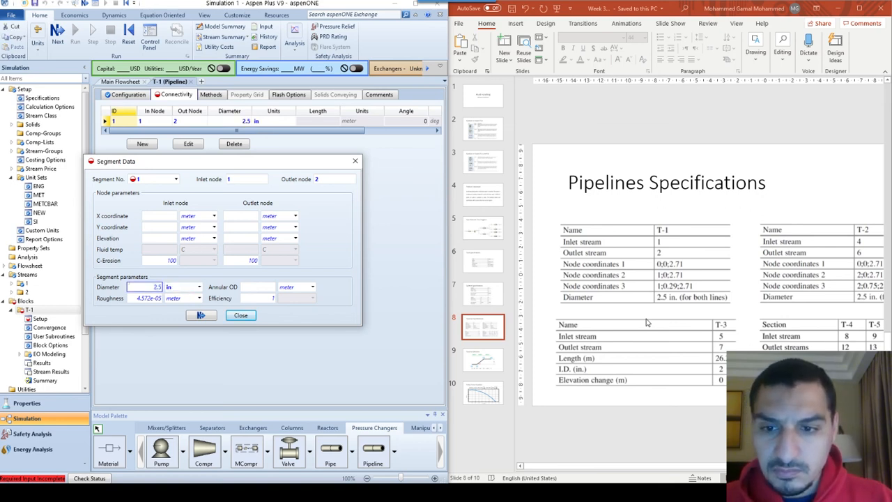
left_click(136, 307)
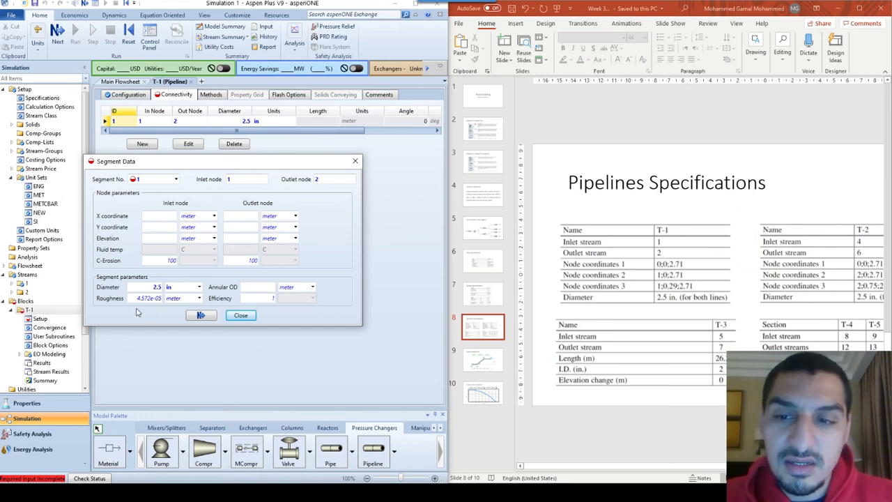
Set segment 1's inlet node to X coordinate 0, Y coordinate 0 and elevation 2.71 meter
left_click(161, 217)
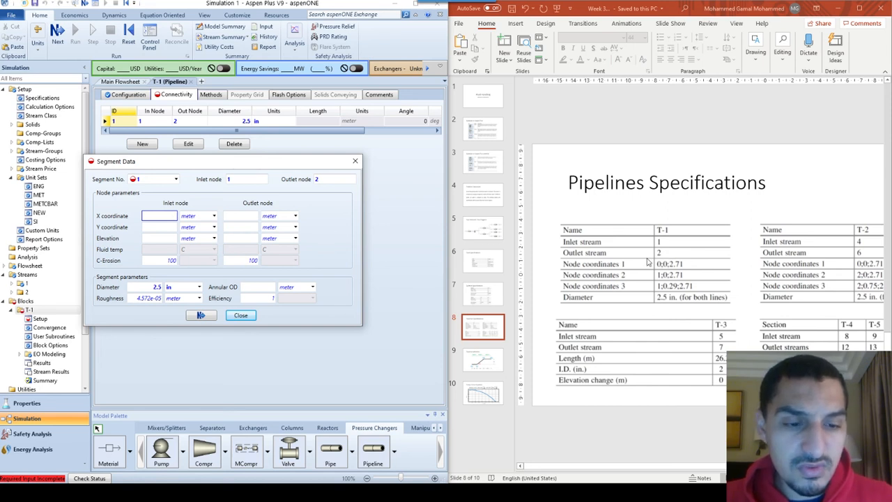
left_click(156, 227)
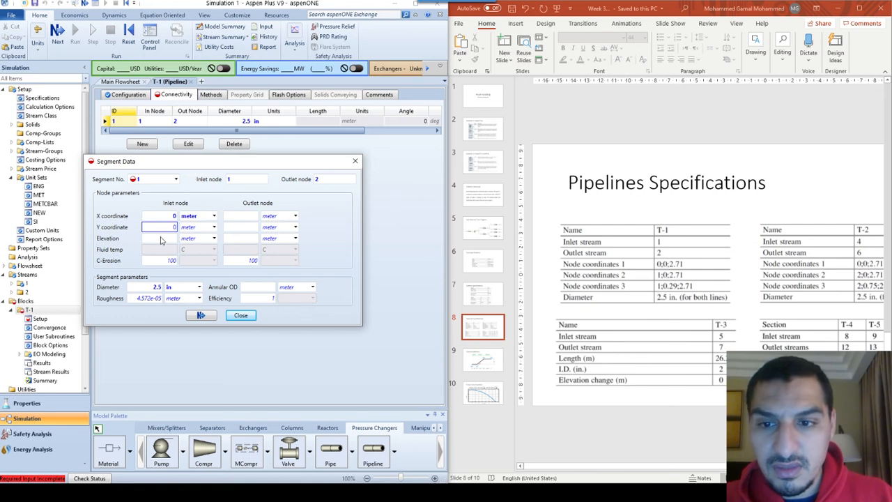
left_click(161, 238)
type("2.71")
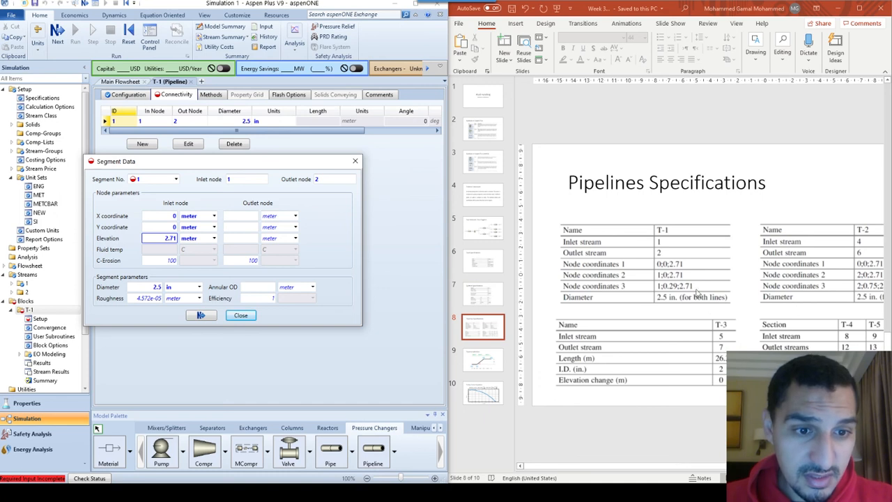
Set segment 1's outlet node to X coordinate 1, Y coordinate 0 and elevation 2.71 meter
left_click(234, 218)
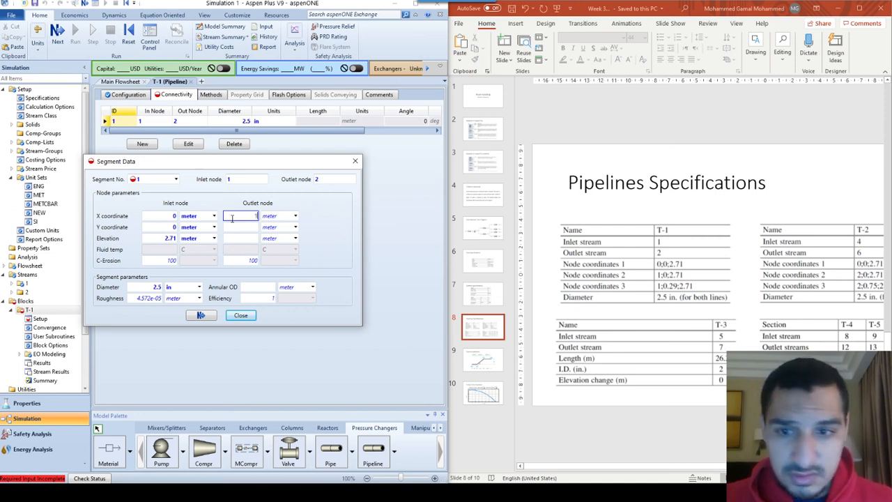
type("1")
left_click(233, 228)
type("0")
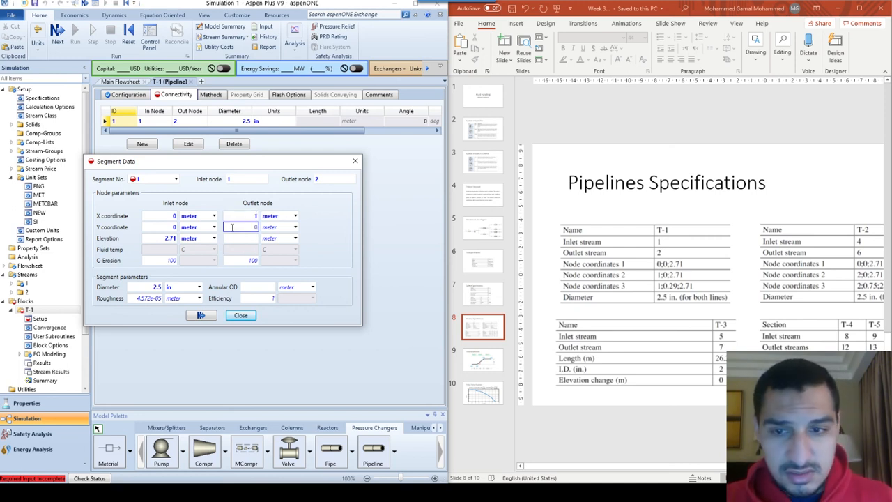
left_click(237, 238)
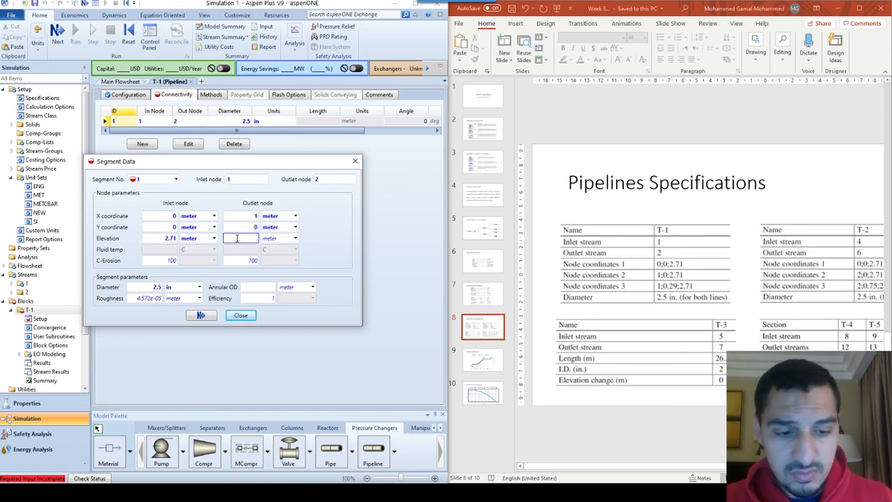
type("2.71")
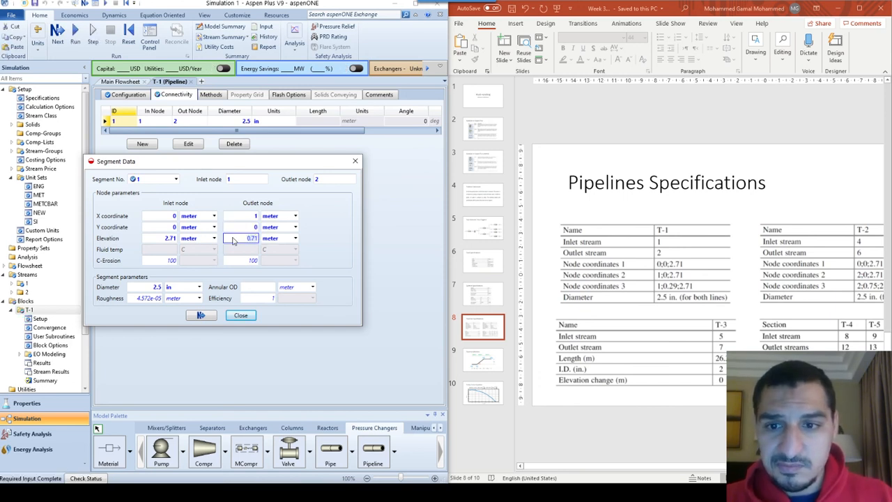
left_click(235, 240)
key("Delete")
type("2")
key("Return")
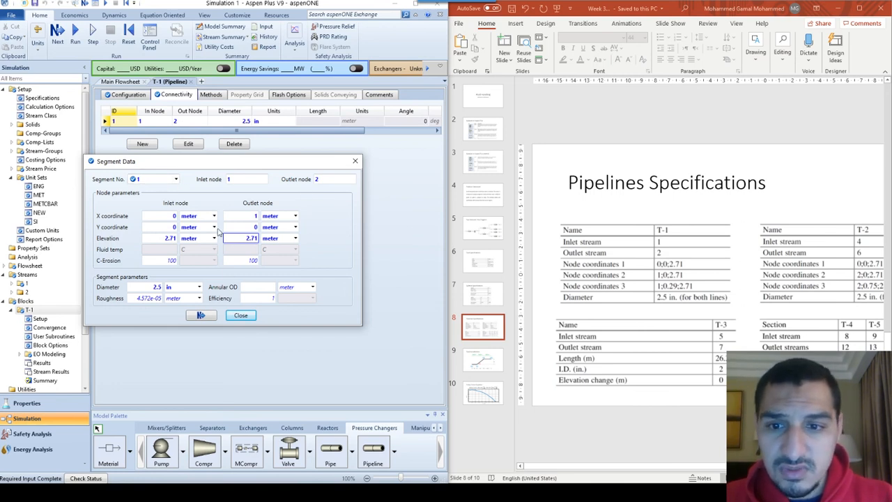
Add a new segment 2 to T-1 with outlet node 3
left_click(176, 179)
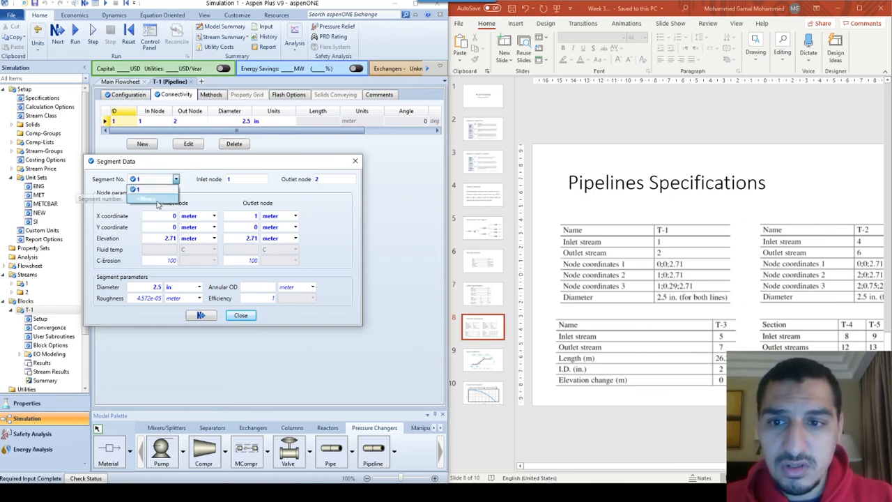
left_click(156, 200)
left_click(219, 269)
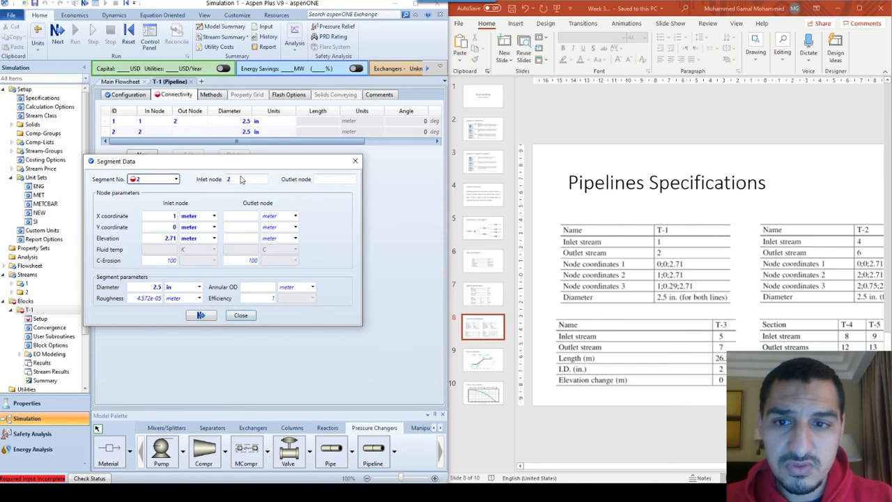
left_click(315, 182)
type("3")
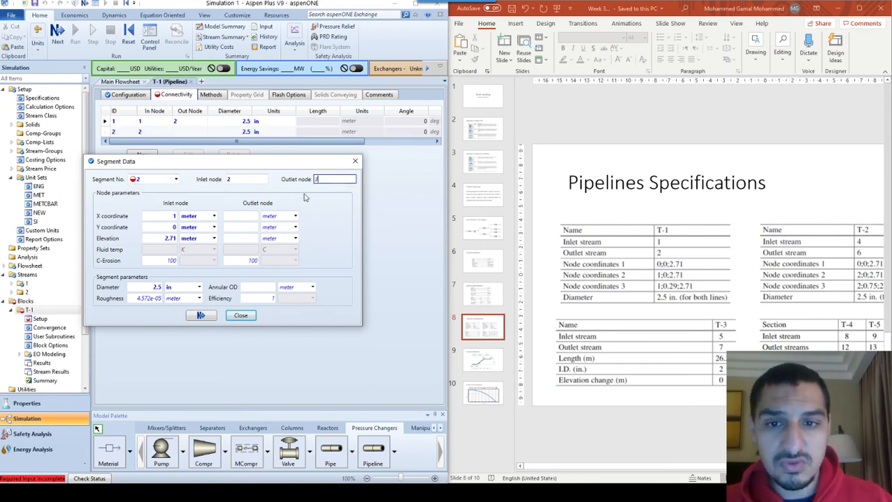
left_click(333, 209)
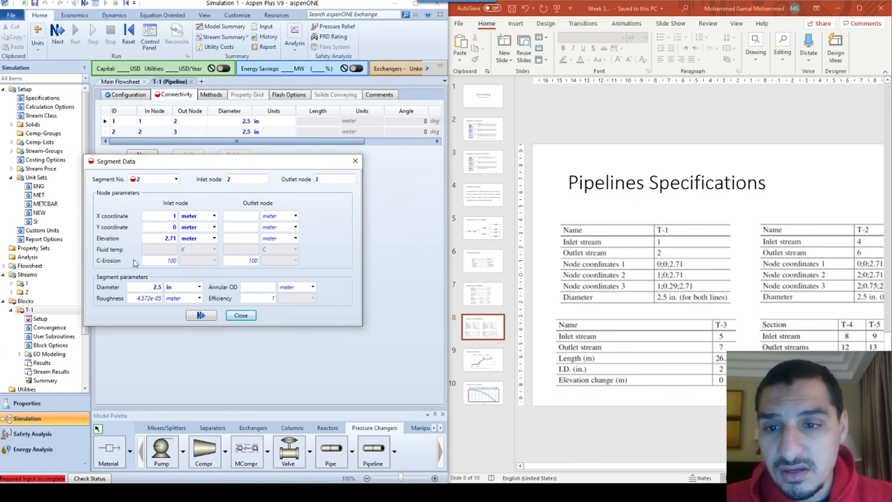
Set segment 2's outlet node to X coordinate 1, Y coordinate 0.29 and elevation 2.71 meter, and close the segment data
left_click(240, 217)
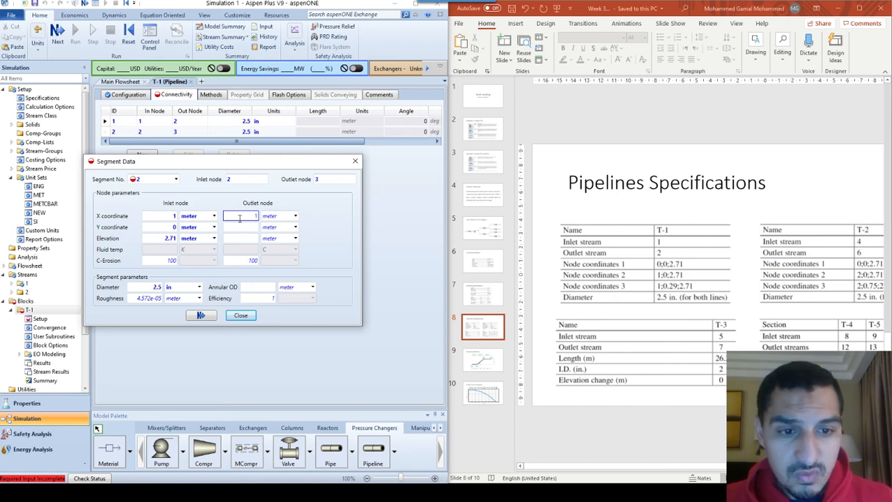
type("1")
left_click(241, 228)
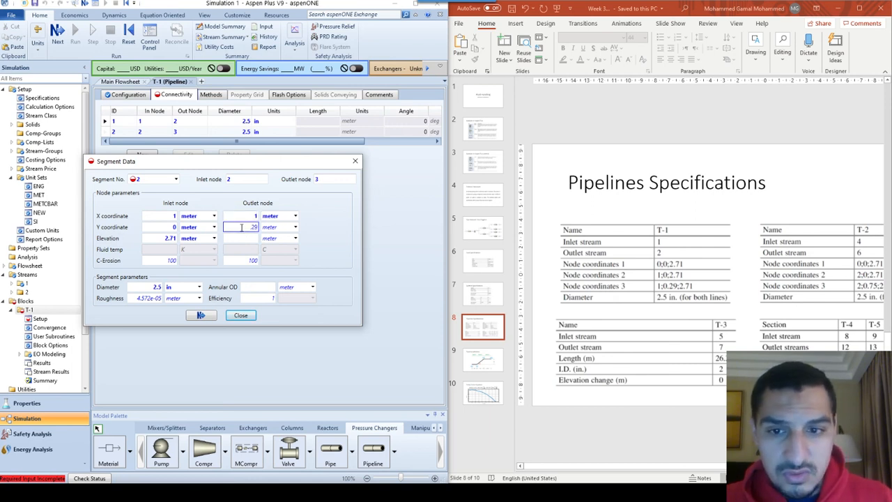
type("0.29")
left_click(244, 238)
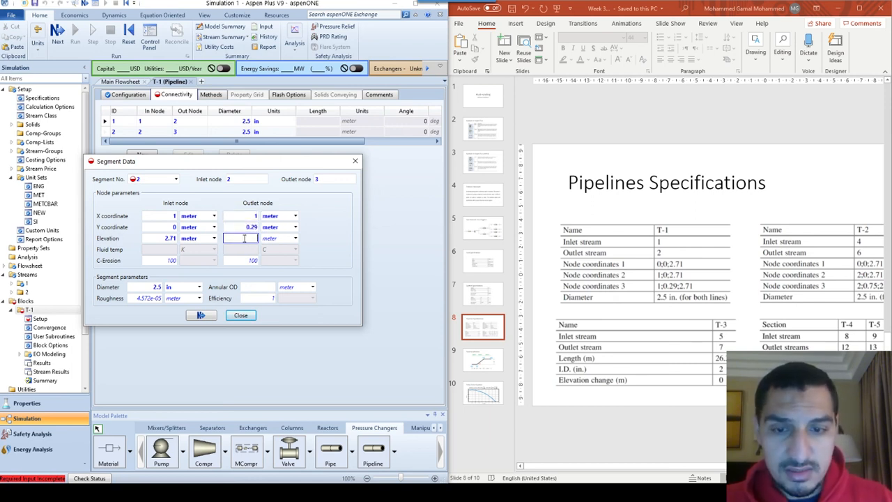
type("2.71")
key("Return")
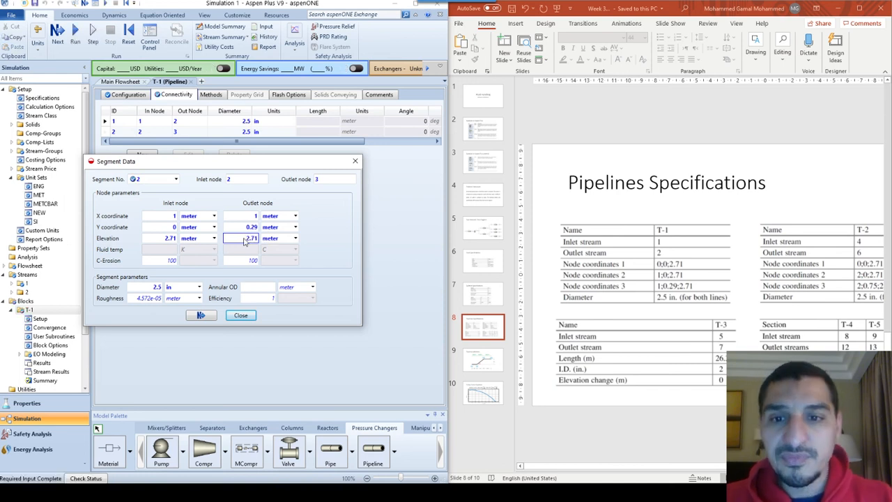
left_click(236, 317)
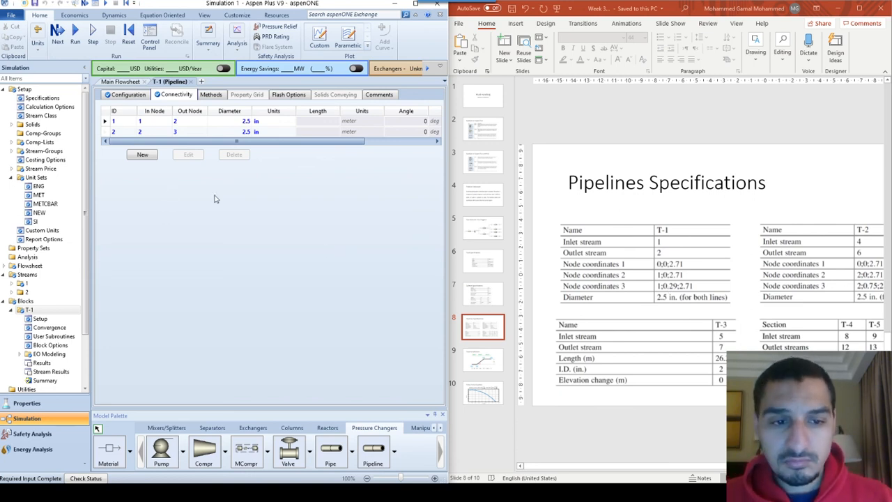
Maximize the simulation window, run the simulation and open T-1's status messages from the run status form
key("super+Up")
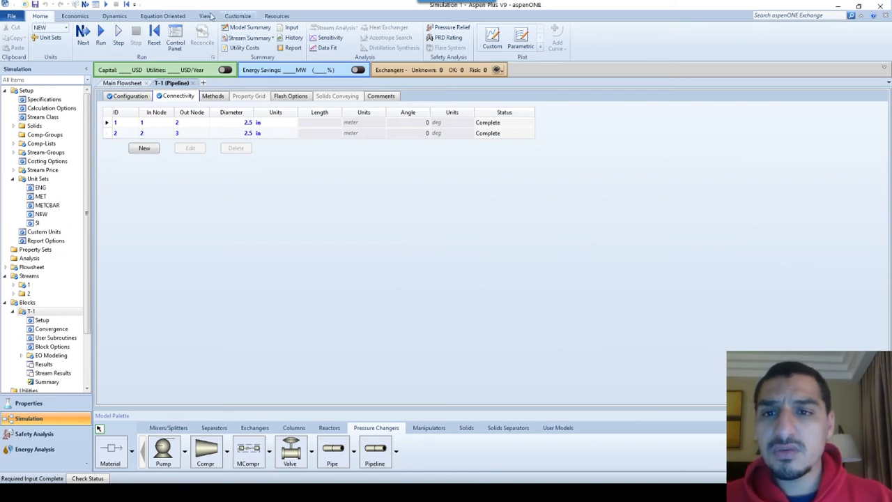
left_click(101, 33)
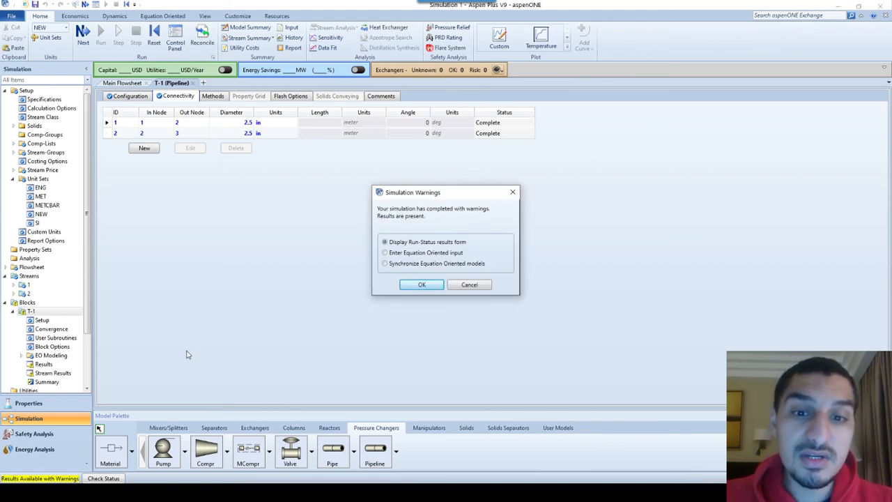
left_click(427, 286)
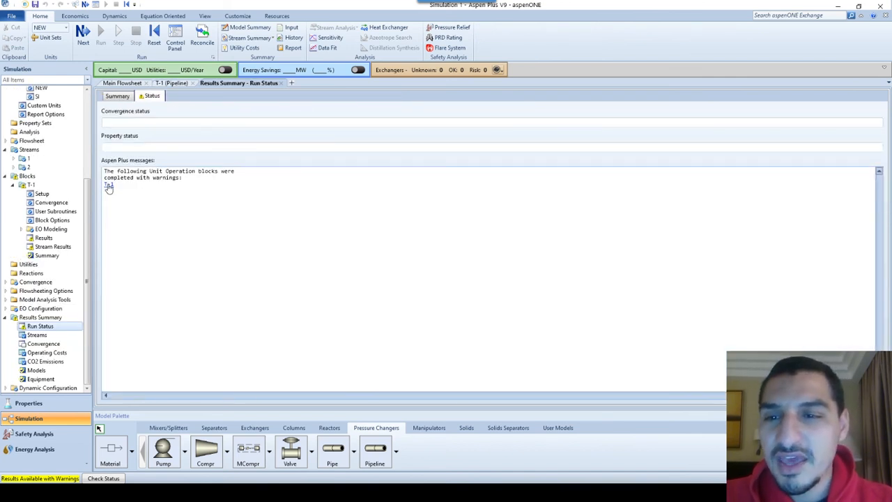
left_click(109, 183)
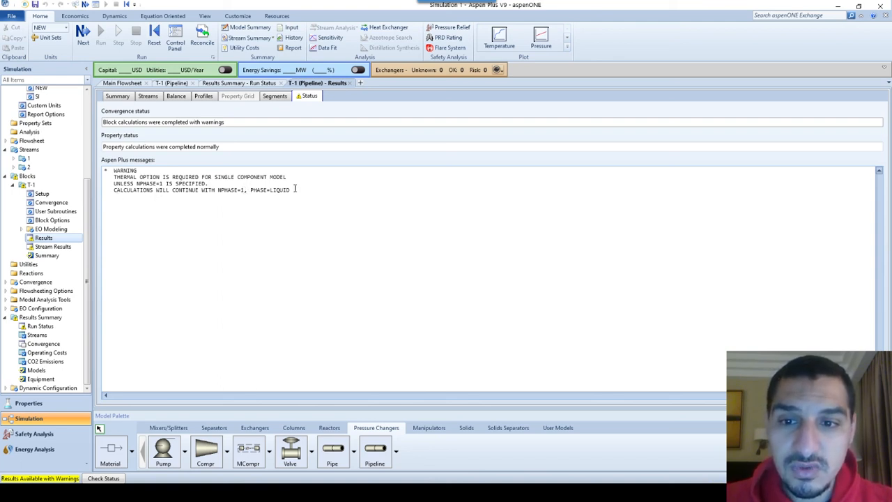
Set T-1's valid phases to Liquid-Only in its flash options and rerun the simulation
left_click(170, 83)
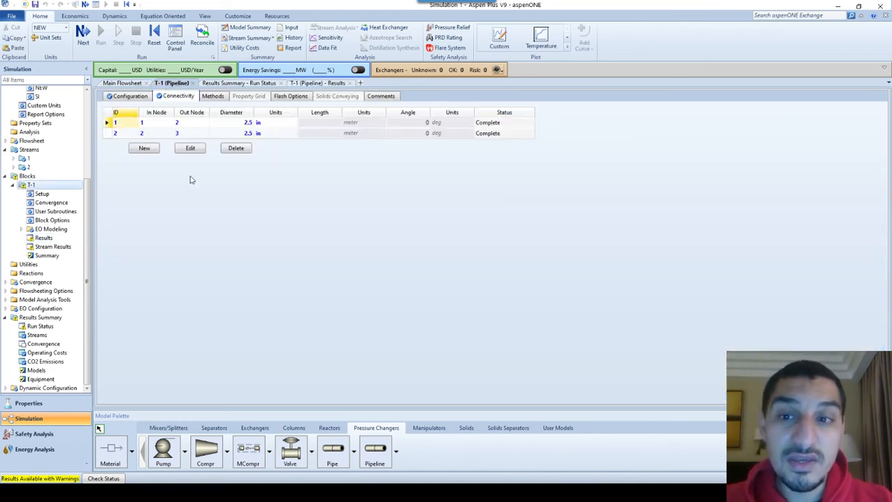
left_click(290, 101)
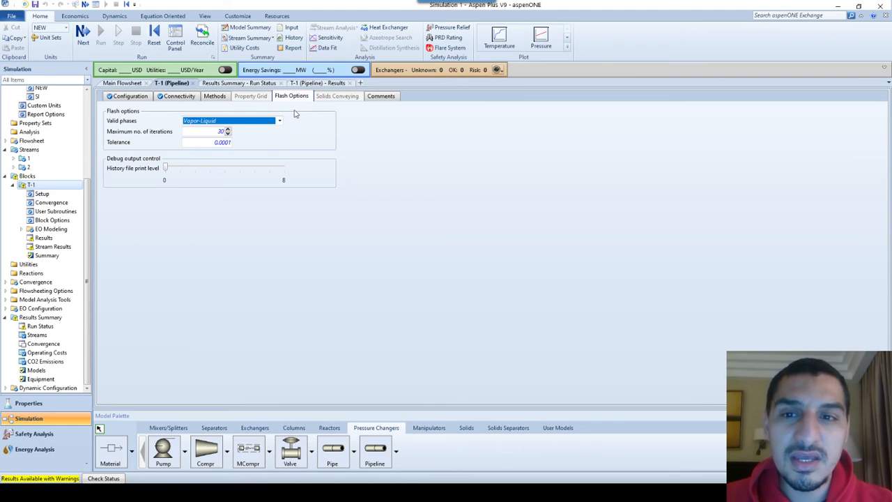
left_click(280, 121)
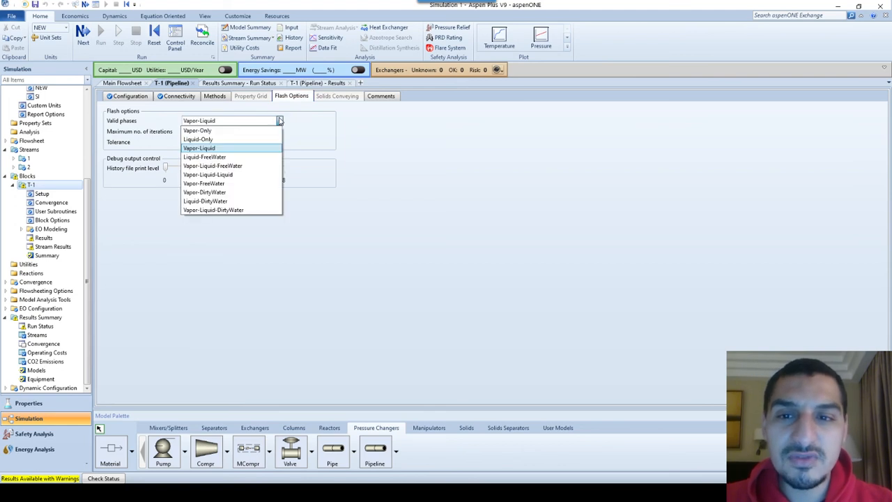
left_click(205, 140)
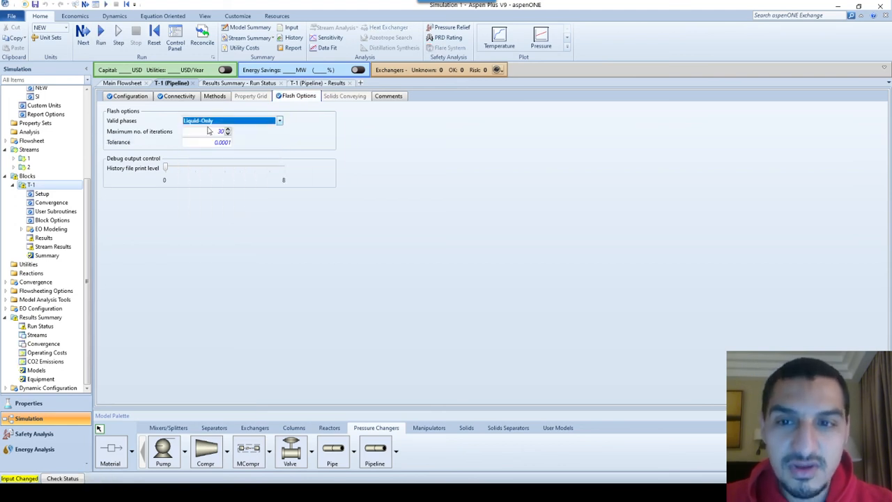
left_click(138, 98)
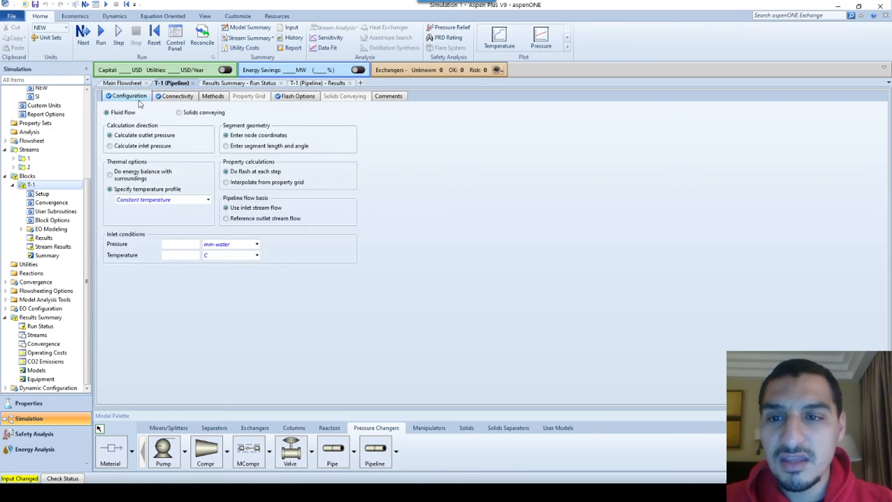
left_click(101, 35)
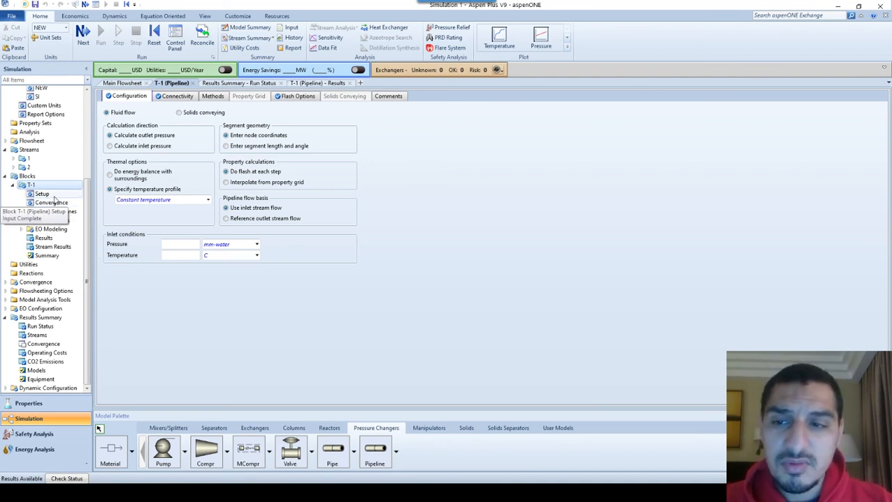
Review T-1's results, covering the summary, inlet stream conditions, balance and node profiles
left_click(53, 239)
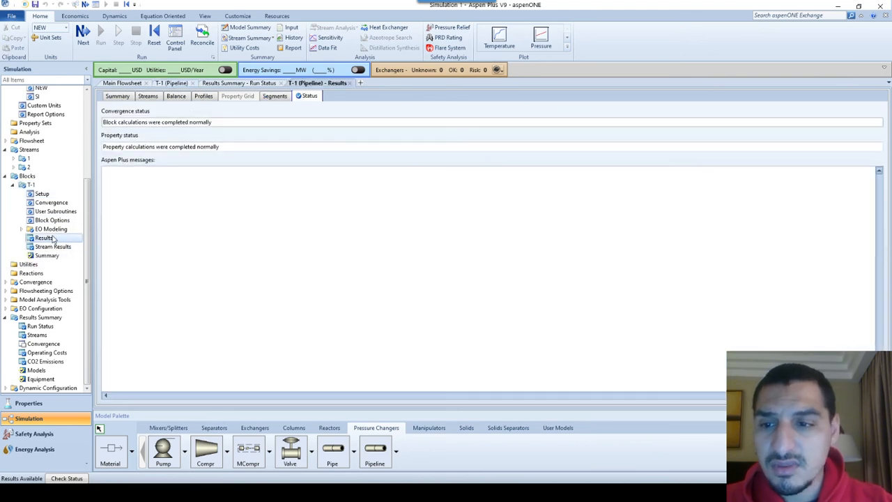
left_click(119, 100)
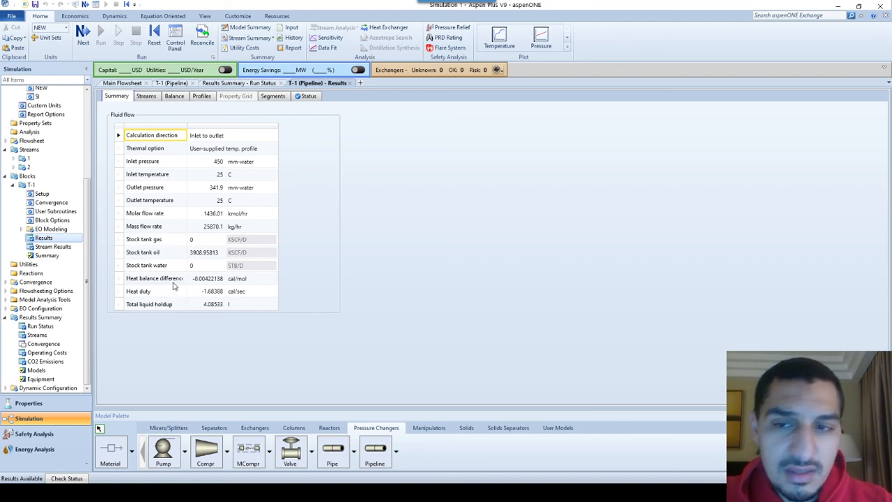
left_click(147, 97)
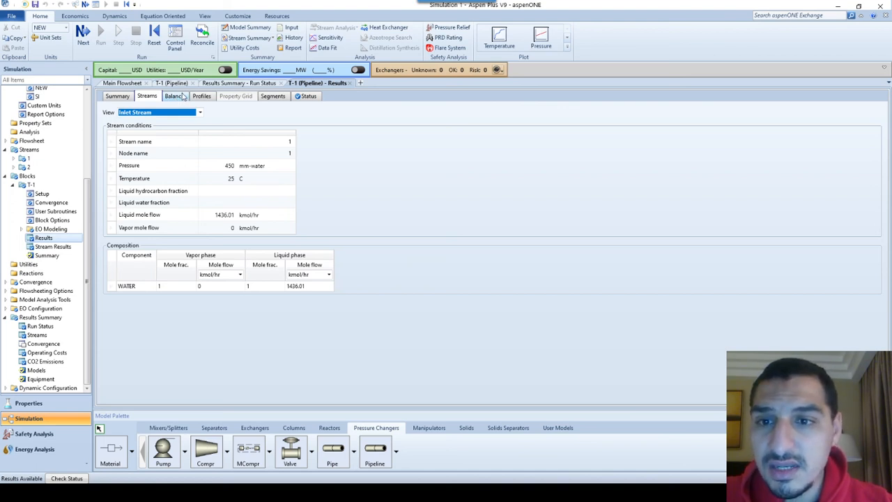
left_click(182, 96)
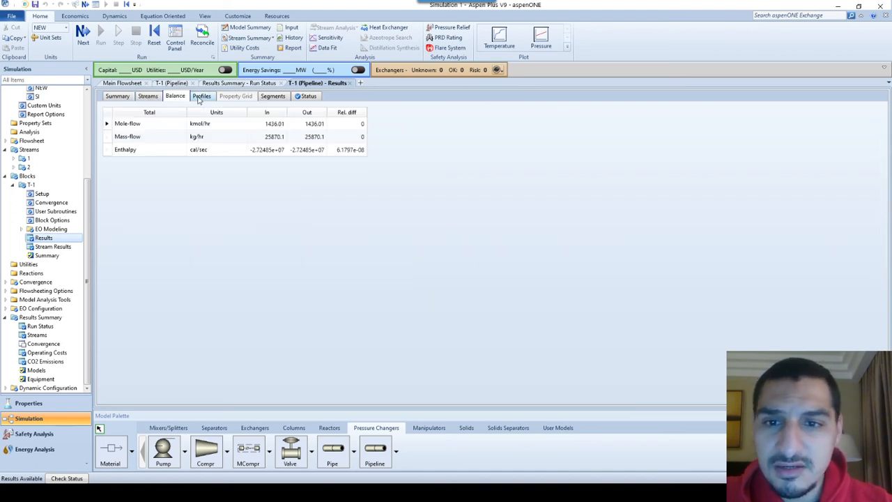
left_click(201, 97)
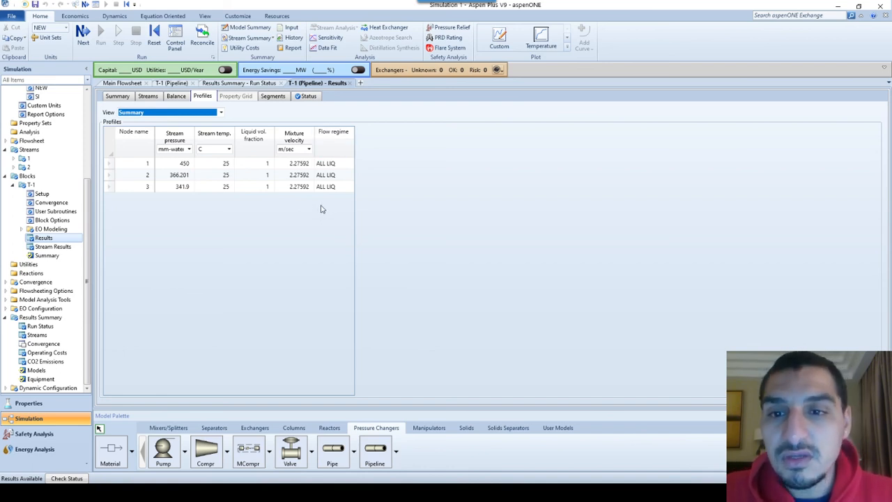
Plot T-1's accelerational, elevation, frictional and total pressure drop by node, examine node 2, and close the plot
left_click(568, 45)
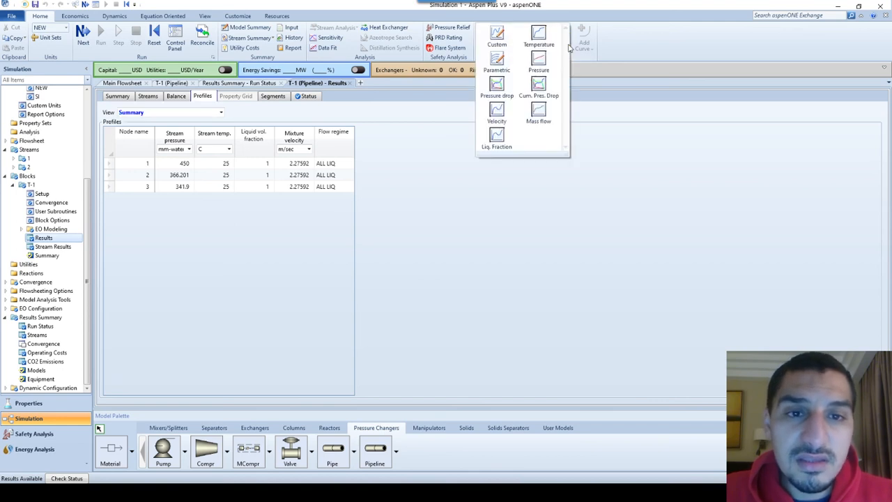
left_click(497, 86)
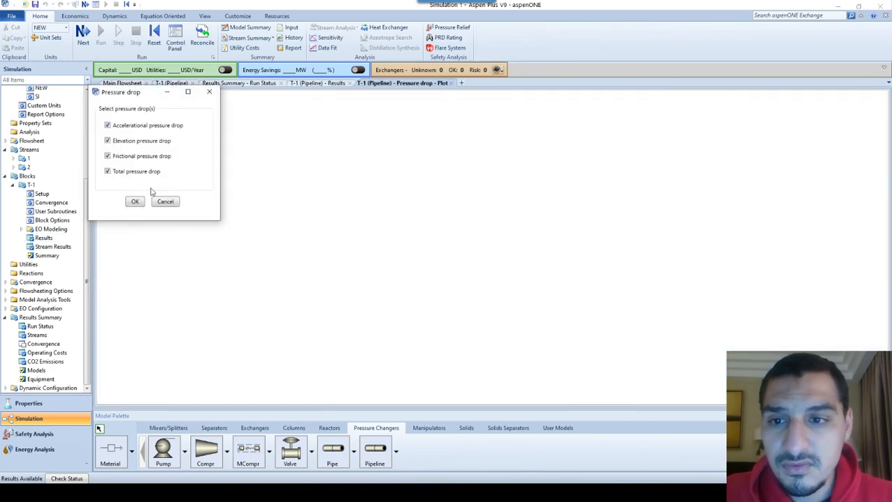
left_click(135, 202)
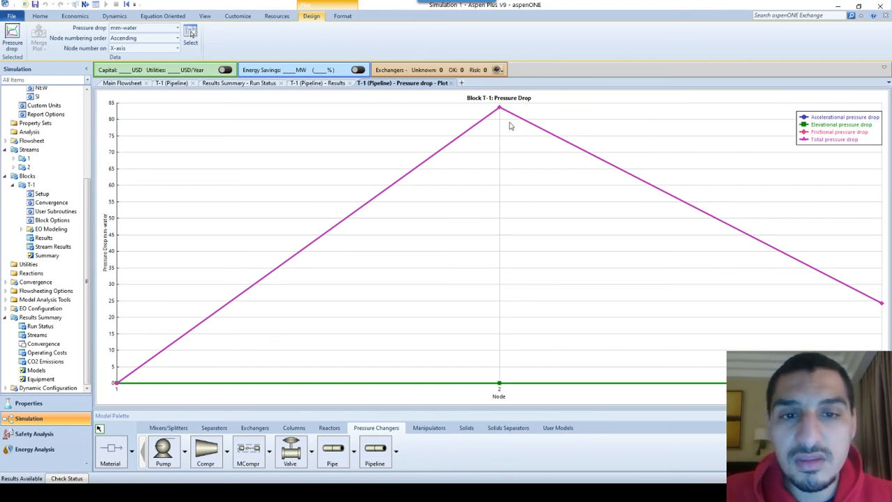
mouse_move(500, 112)
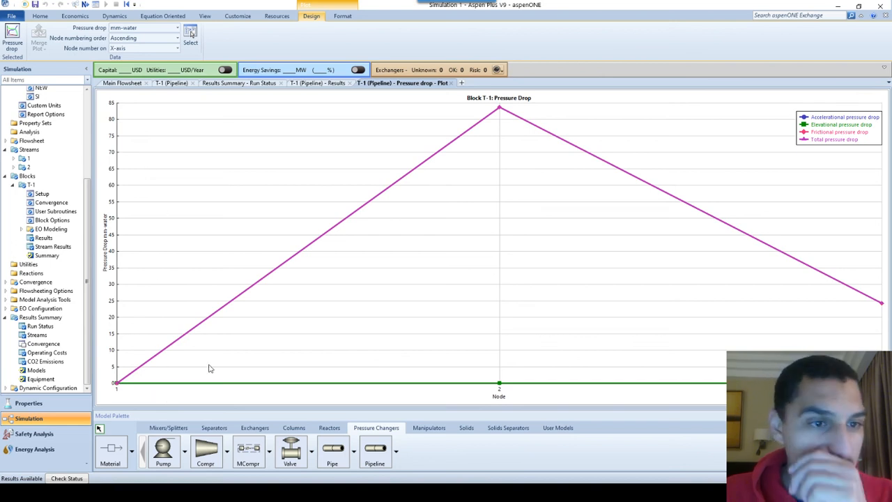
left_click(451, 83)
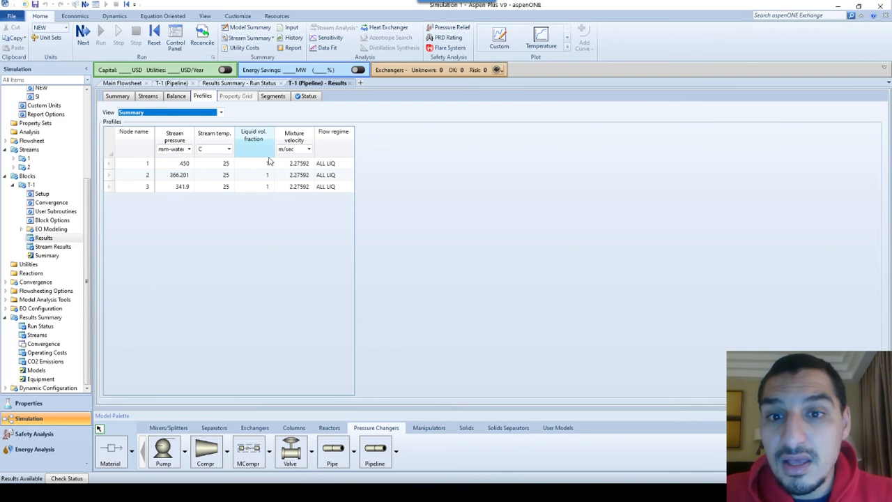
Plot T-1's pressure profile by node and examine the pressure at nodes 1 and 2
left_click(568, 46)
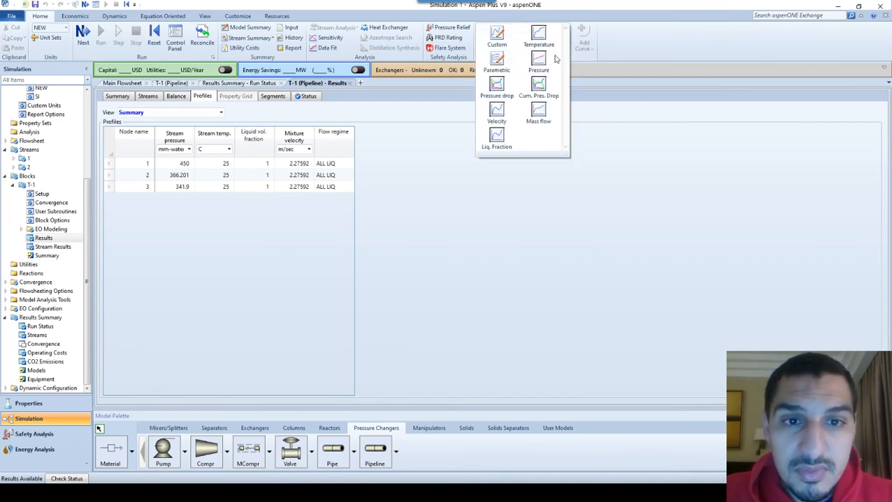
left_click(521, 63)
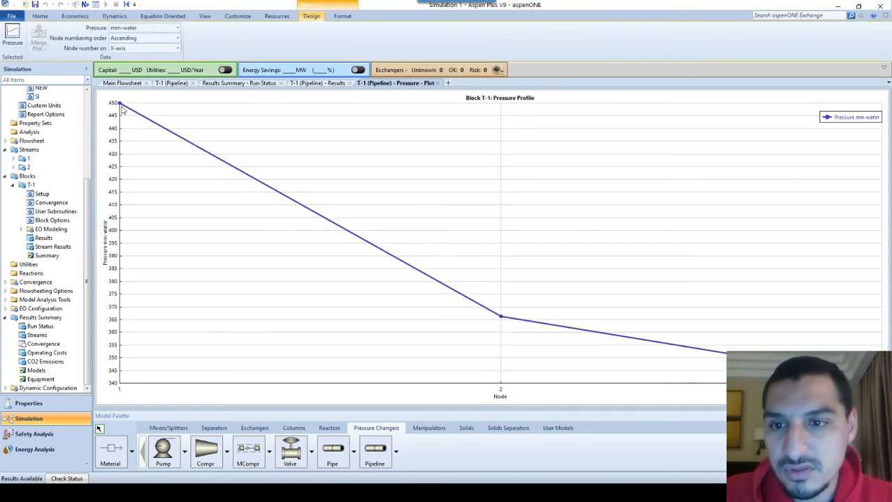
mouse_move(120, 106)
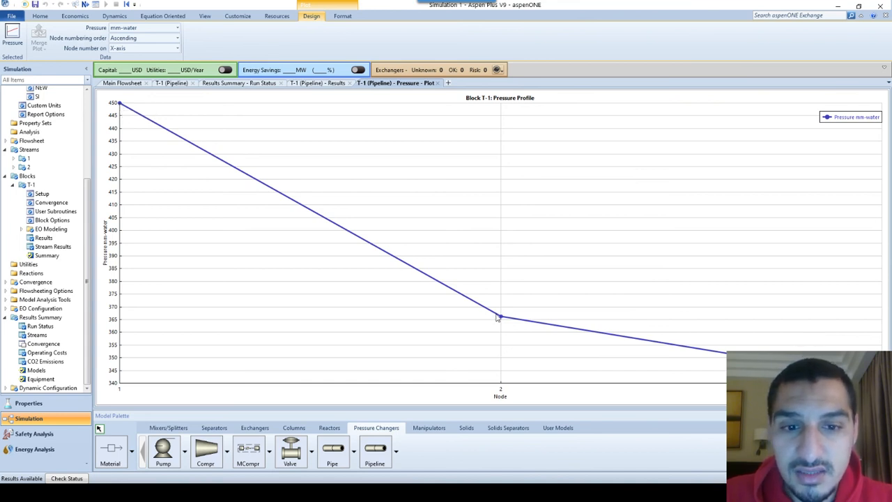
mouse_move(503, 320)
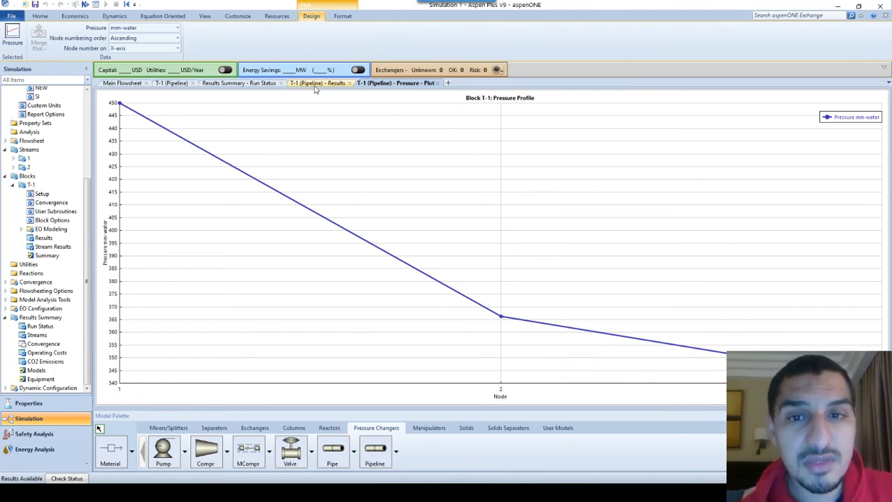
Reopen T-1's node profiles from its results and review the Velocities and Flow related views
left_click(123, 85)
left_click(327, 248)
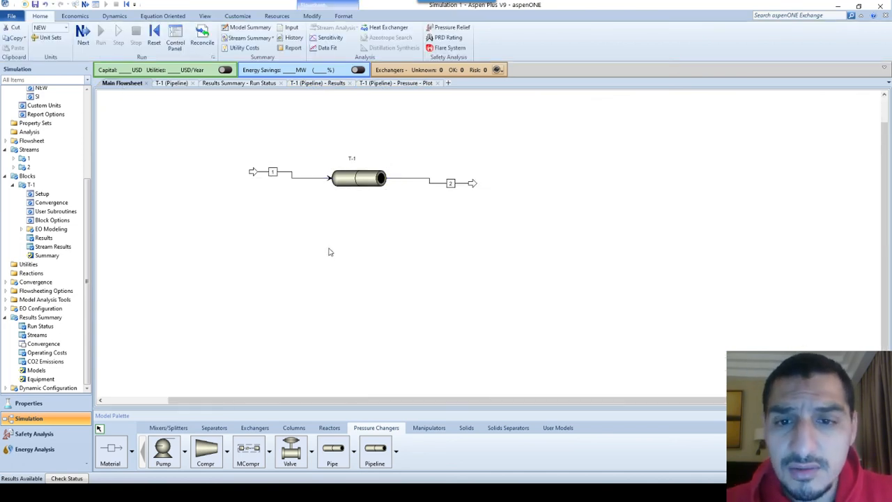
left_click(171, 83)
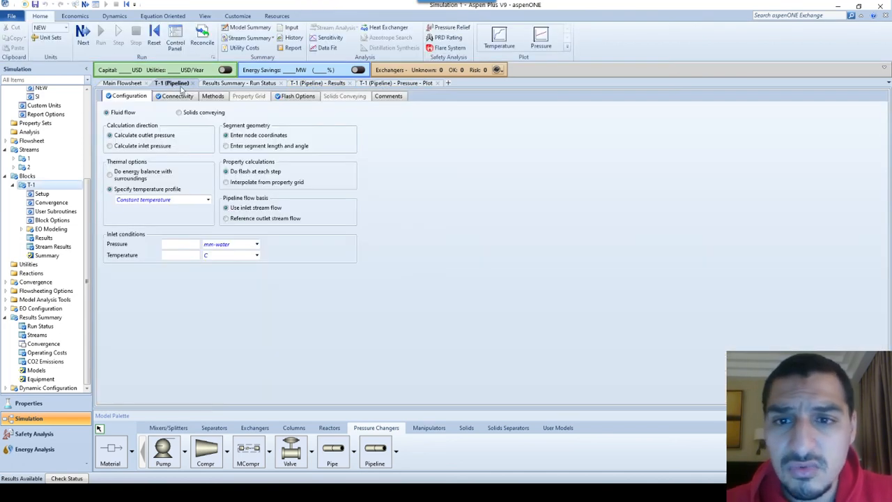
left_click(44, 238)
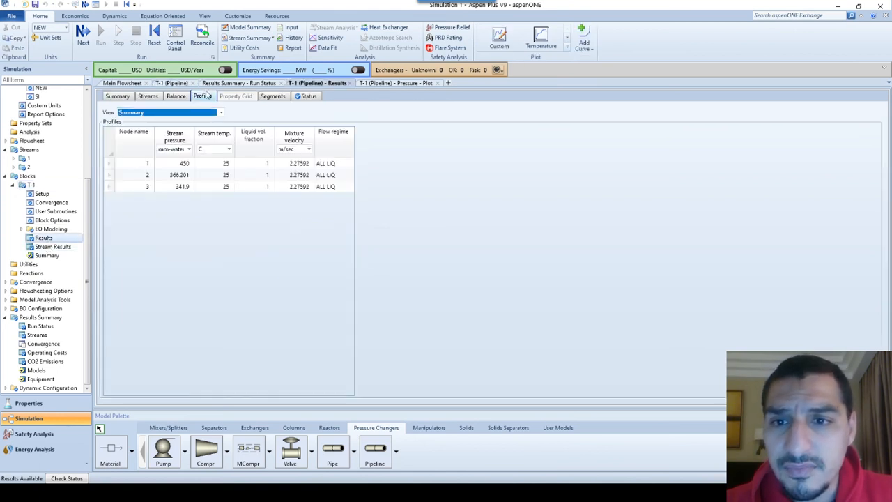
left_click(220, 113)
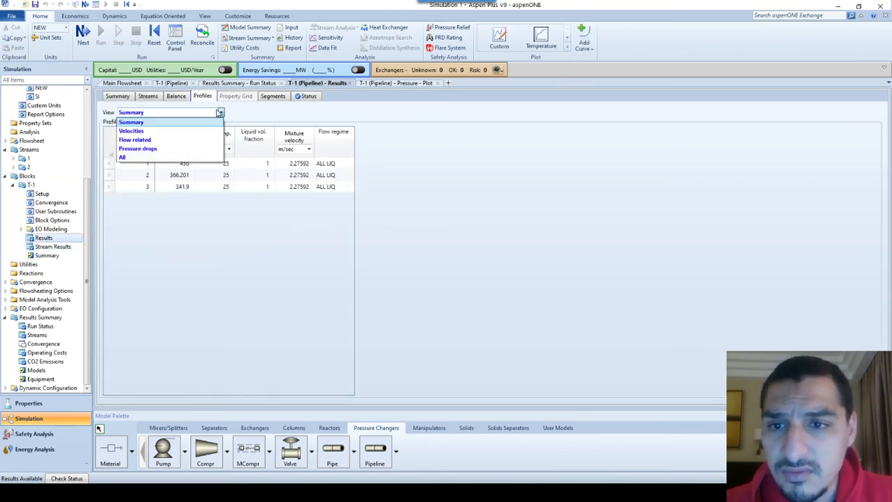
left_click(184, 131)
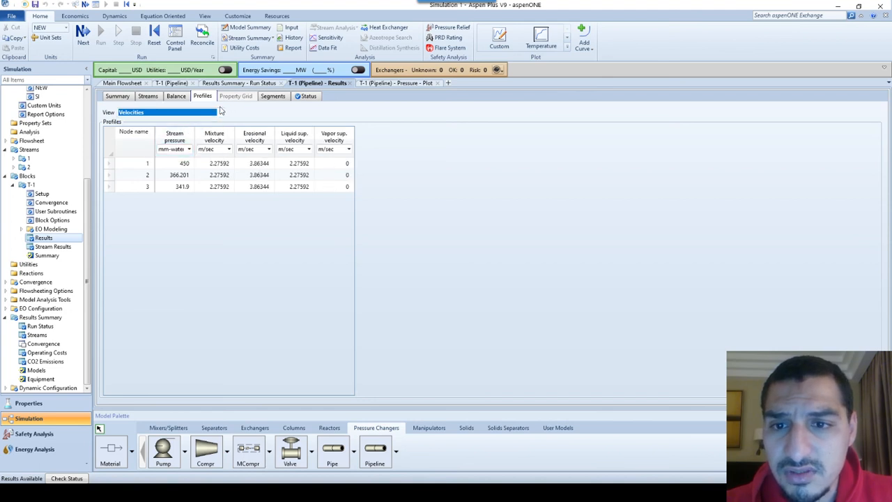
left_click(206, 114)
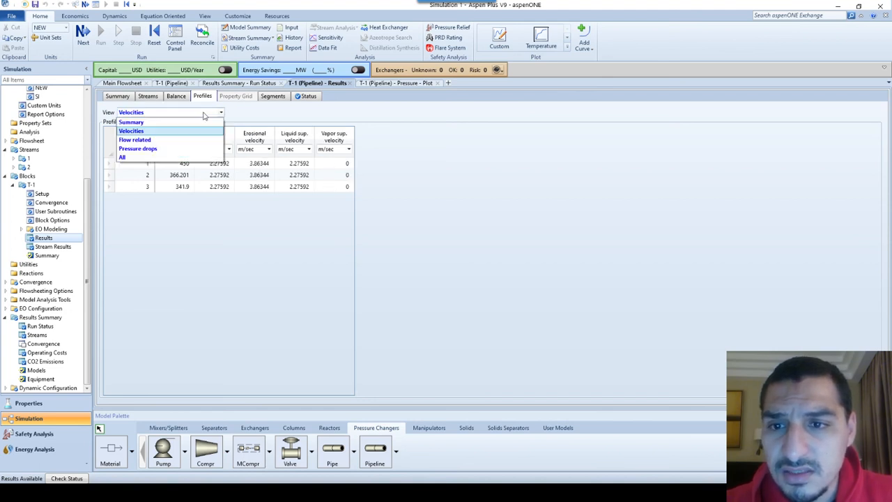
left_click(179, 140)
left_click(267, 204)
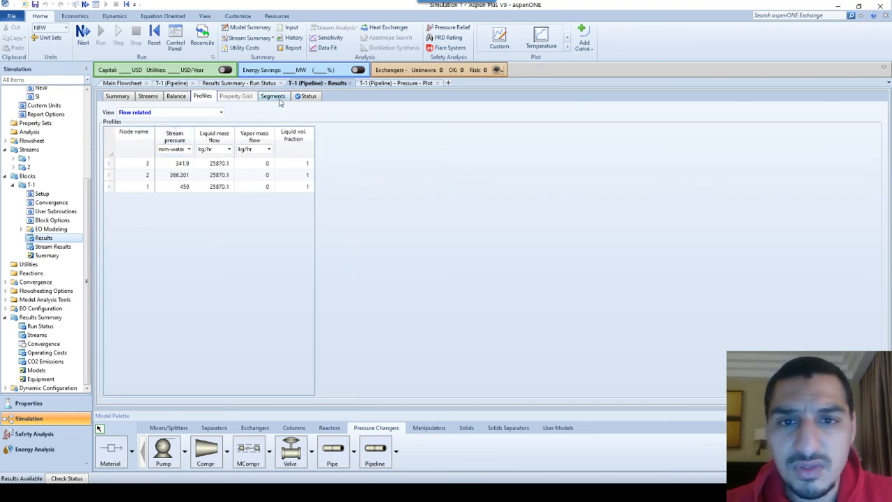
Return to the main flowsheet and look over pipeline T-1 with its inlet and outlet streams
left_click(130, 85)
left_click(371, 157)
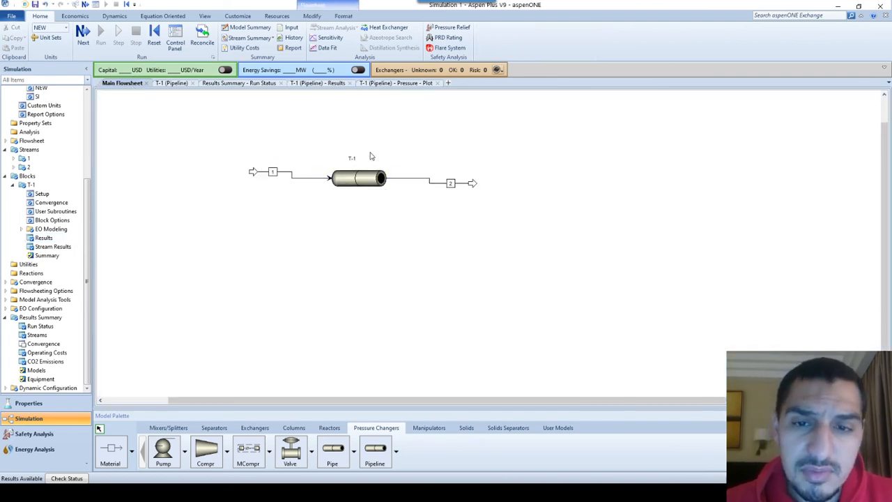
scroll(372, 156, "up", 1)
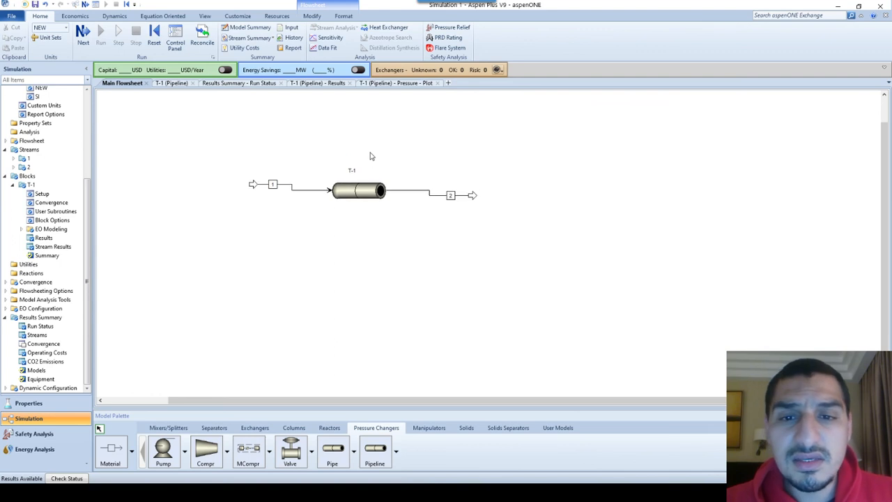
scroll(372, 156, "right", 5)
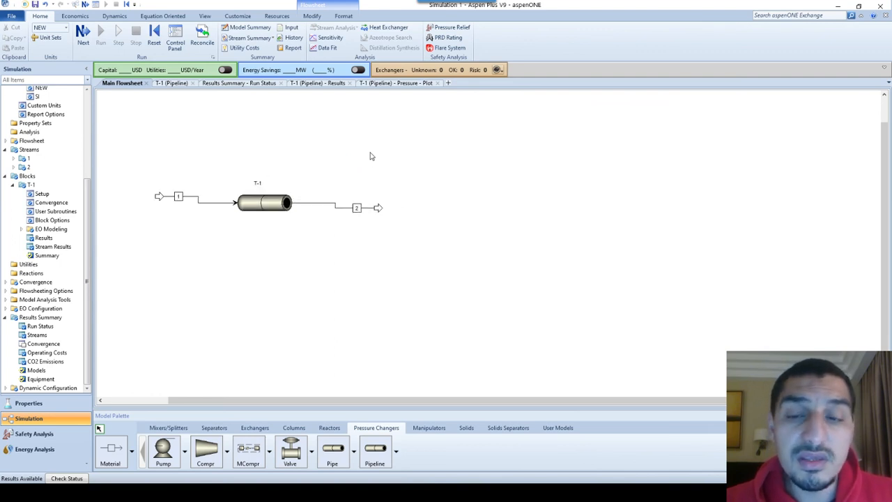